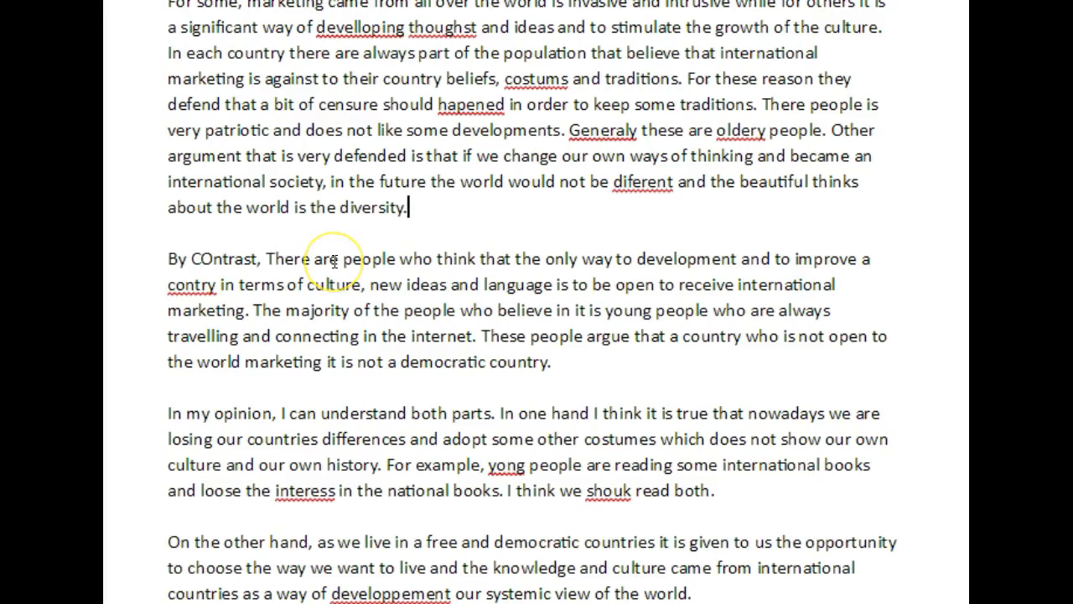
Add the prompt 'Discuss both views and give your opinion' below the essay's last paragraph
{"action": "scroll", "coordinate": [334, 262], "scroll_direction": "up", "scroll_amount": 3}
{"action": "scroll", "coordinate": [334, 262], "scroll_direction": "down", "scroll_amount": 2}
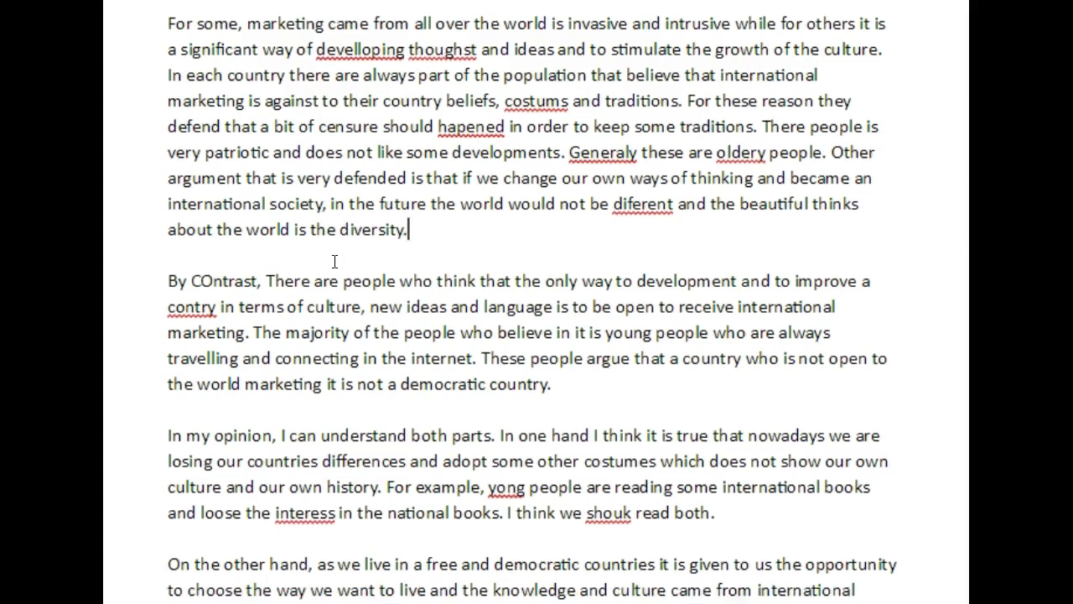
{"action": "scroll", "coordinate": [333, 259], "scroll_direction": "down", "scroll_amount": 5}
{"action": "left_click", "coordinate": [751, 208]}
{"action": "key", "text": "Return"}
{"action": "key", "text": "Return"}
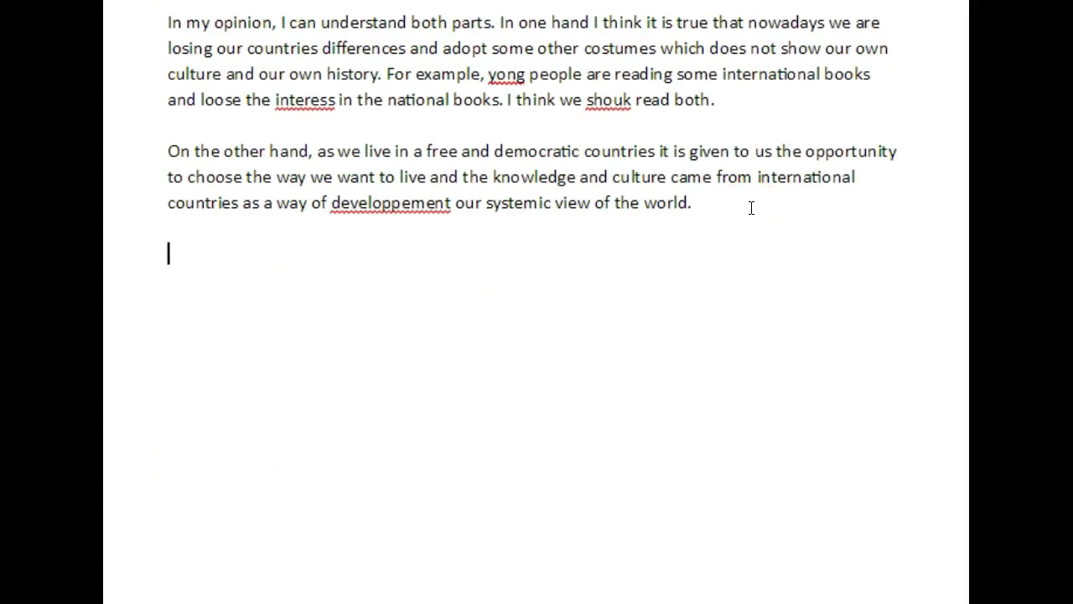
{"action": "type", "text": "Discuss b"}
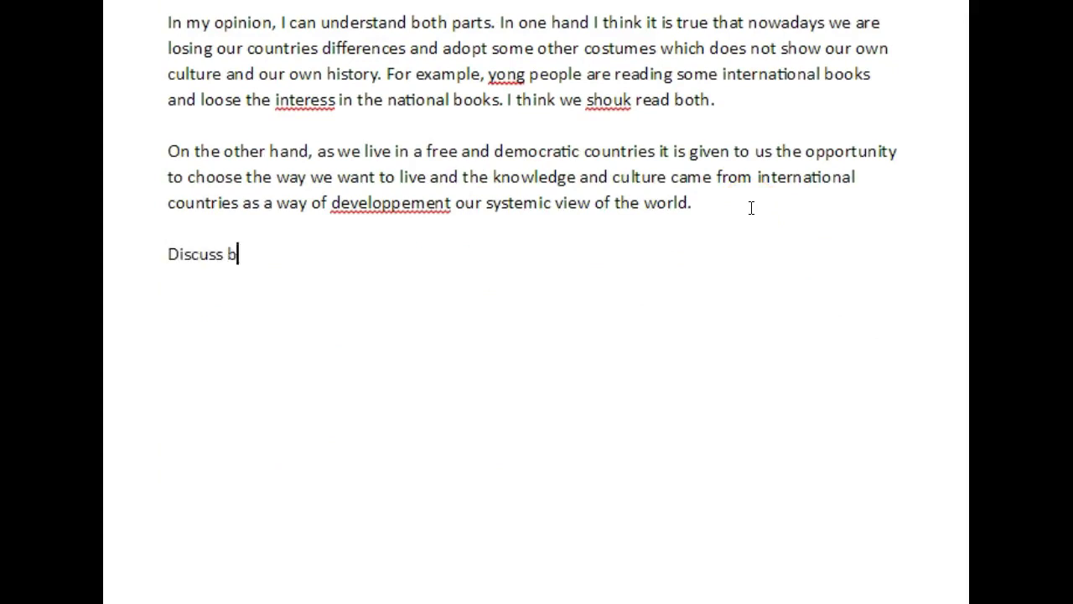
{"action": "type", "text": "oth views and give y"}
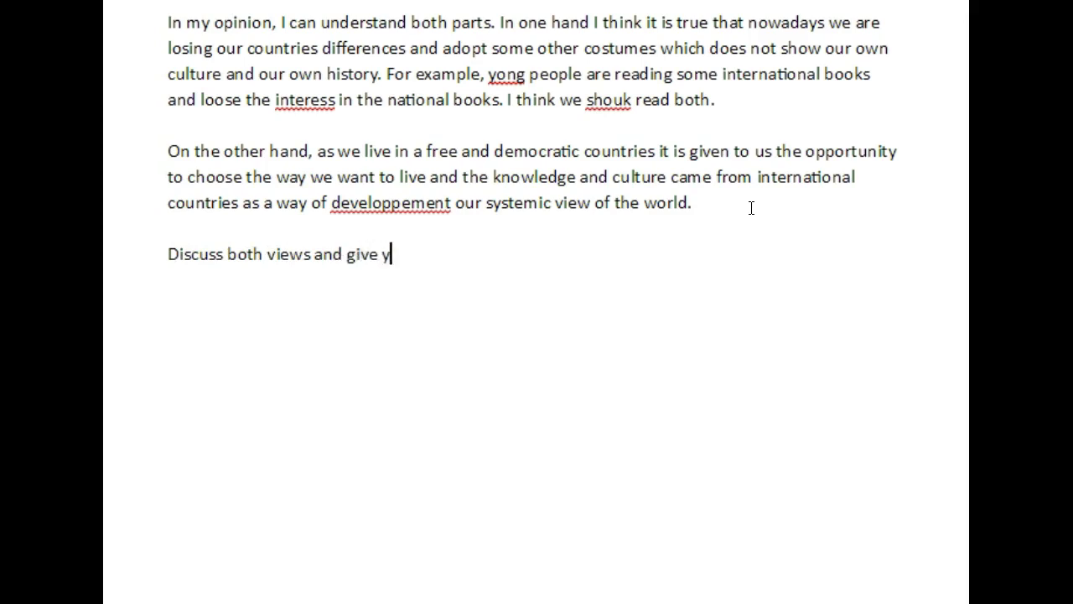
{"action": "type", "text": "our opinion"}
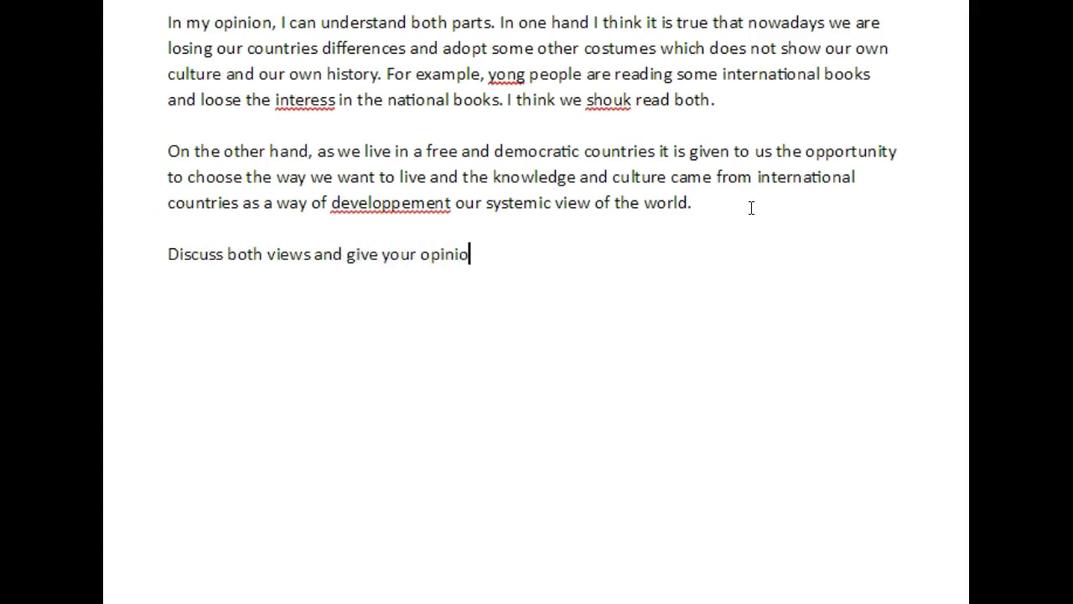
{"action": "key", "text": "Return"}
{"action": "key", "text": "Return"}
Add an INTRO heading with 'Paraphrase the question', 'Provide a thesis statement', 'Outline the ideas we will present'
{"action": "type", "text": "INTRO"}
{"action": "key", "text": "Return"}
{"action": "type", "text": "Parap"}
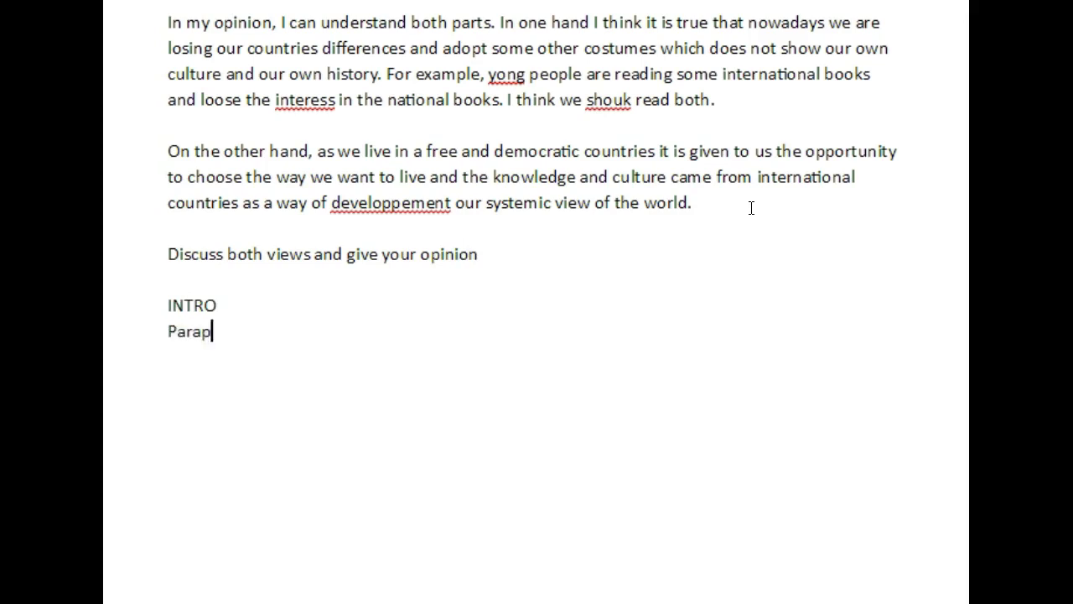
{"action": "type", "text": "hrase the question"}
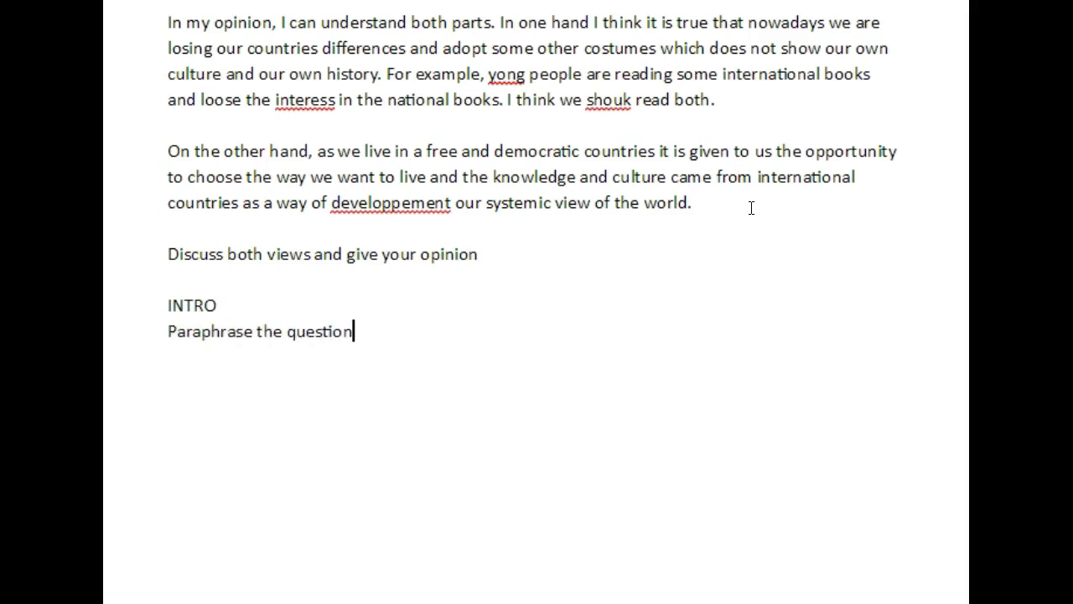
{"action": "key", "text": "Return"}
{"action": "type", "text": "Provide a thesis statement"}
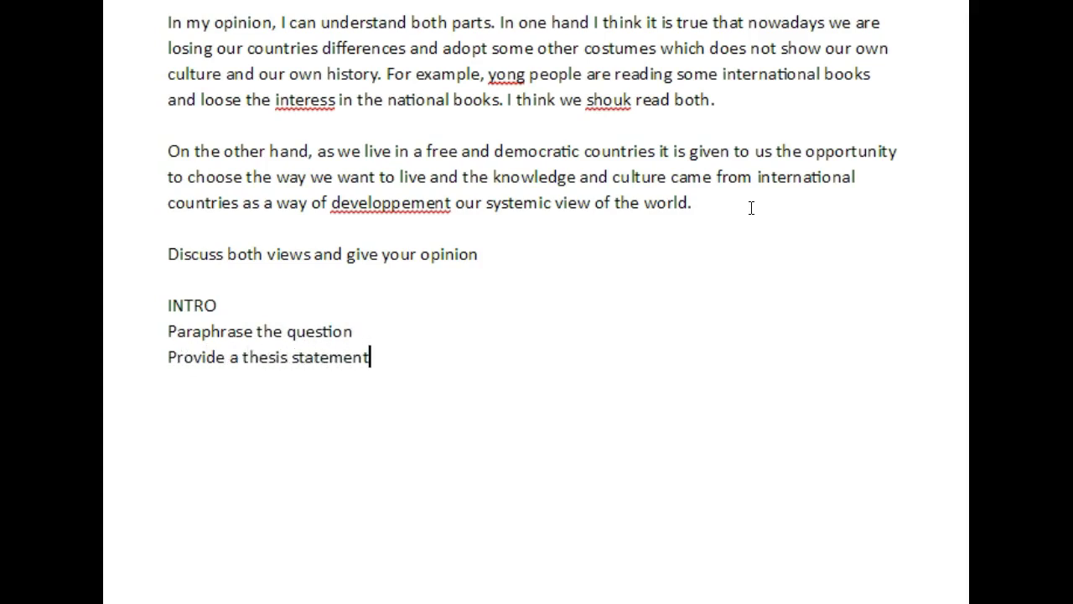
{"action": "key", "text": "Return"}
{"action": "type", "text": "Outline"}
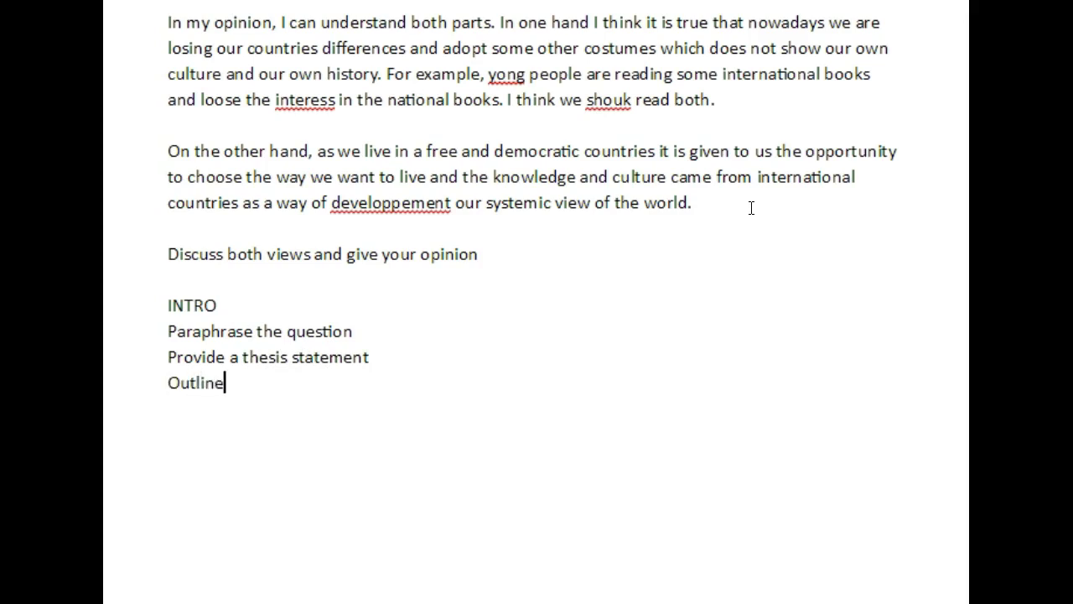
{"action": "type", "text": " the ideas we wi"}
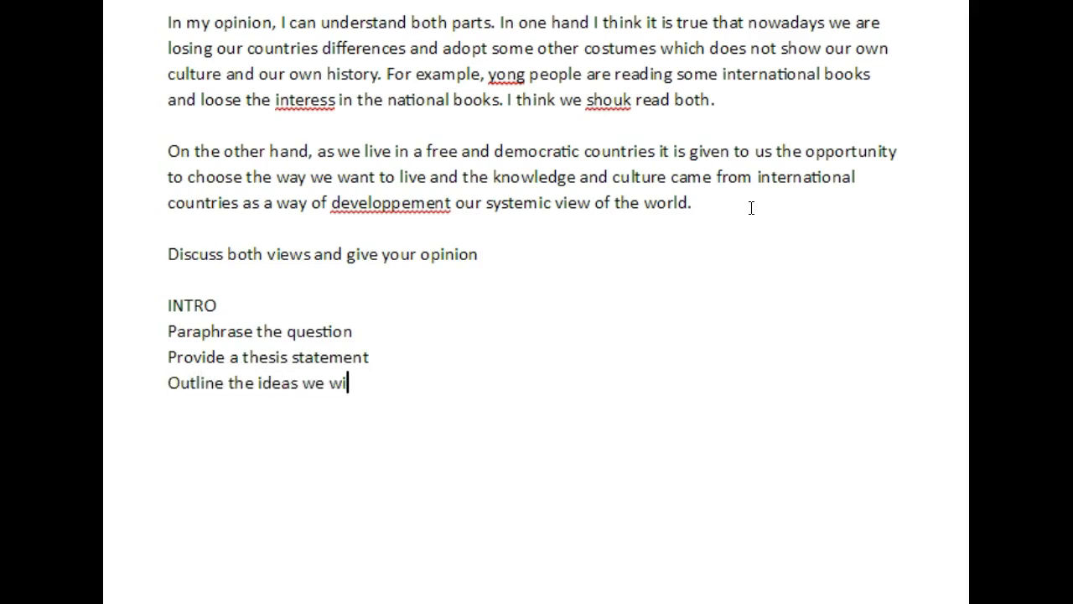
{"action": "type", "text": "ll present"}
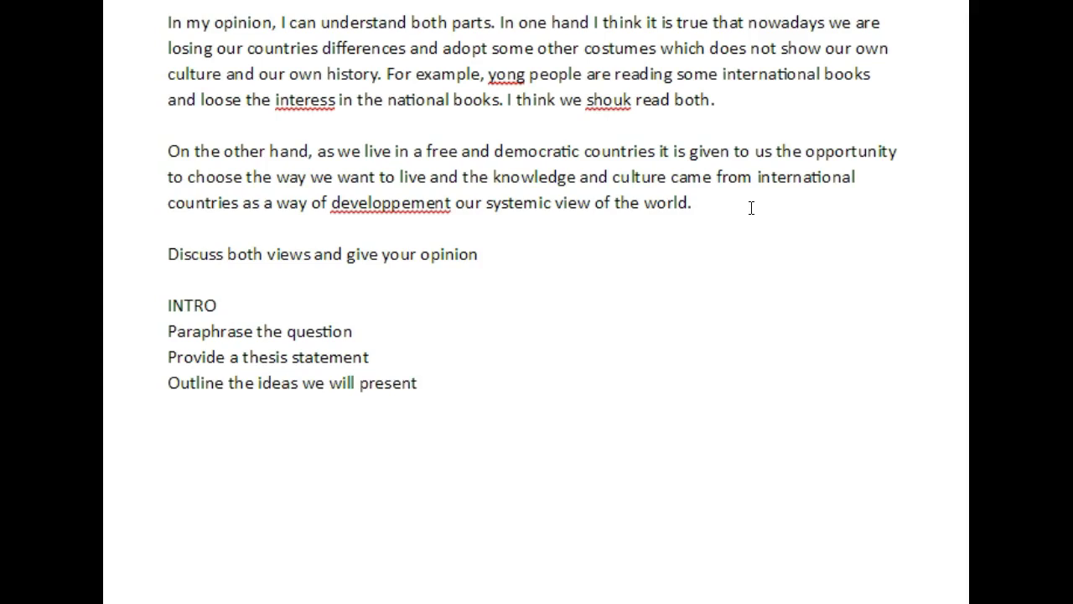
{"action": "key", "text": "Return"}
{"action": "key", "text": "Return"}
{"action": "scroll", "coordinate": [752, 208], "scroll_direction": "up", "scroll_amount": 6}
{"action": "left_click_drag", "start_coordinate": [448, 343], "coordinate": [170, 110]}
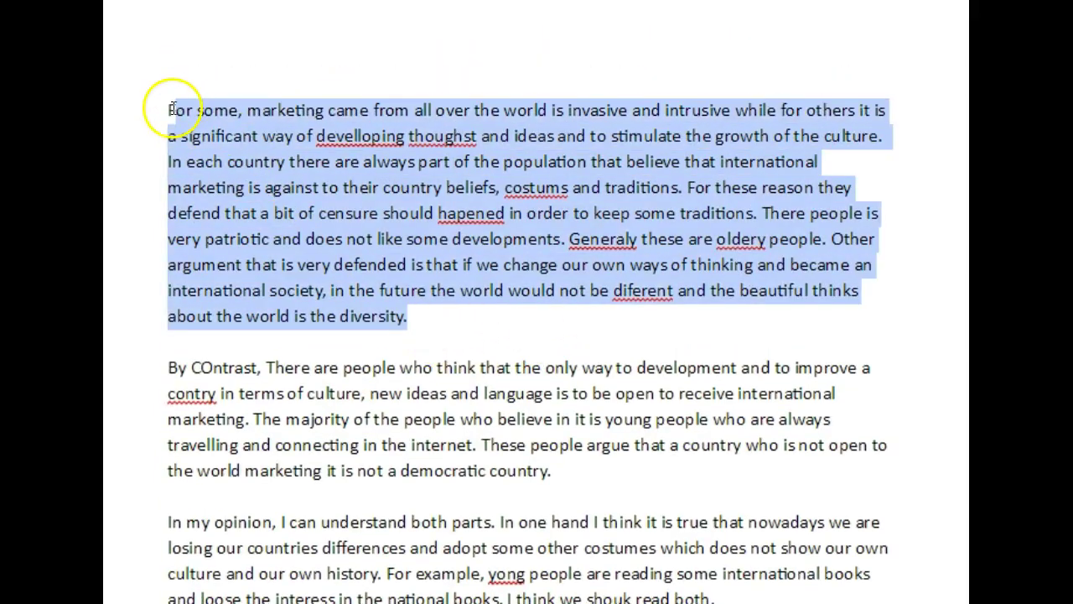
{"action": "left_click", "coordinate": [616, 265]}
{"action": "scroll", "coordinate": [618, 261], "scroll_direction": "down", "scroll_amount": 2}
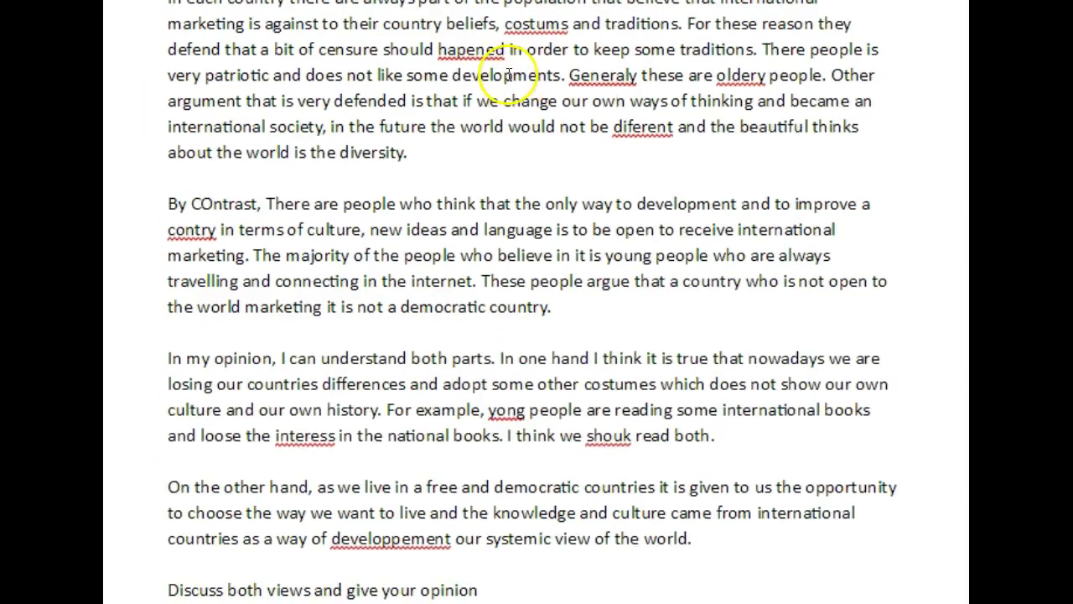
{"action": "scroll", "coordinate": [505, 67], "scroll_direction": "up", "scroll_amount": 2}
{"action": "scroll", "coordinate": [441, 417], "scroll_direction": "down", "scroll_amount": 5}
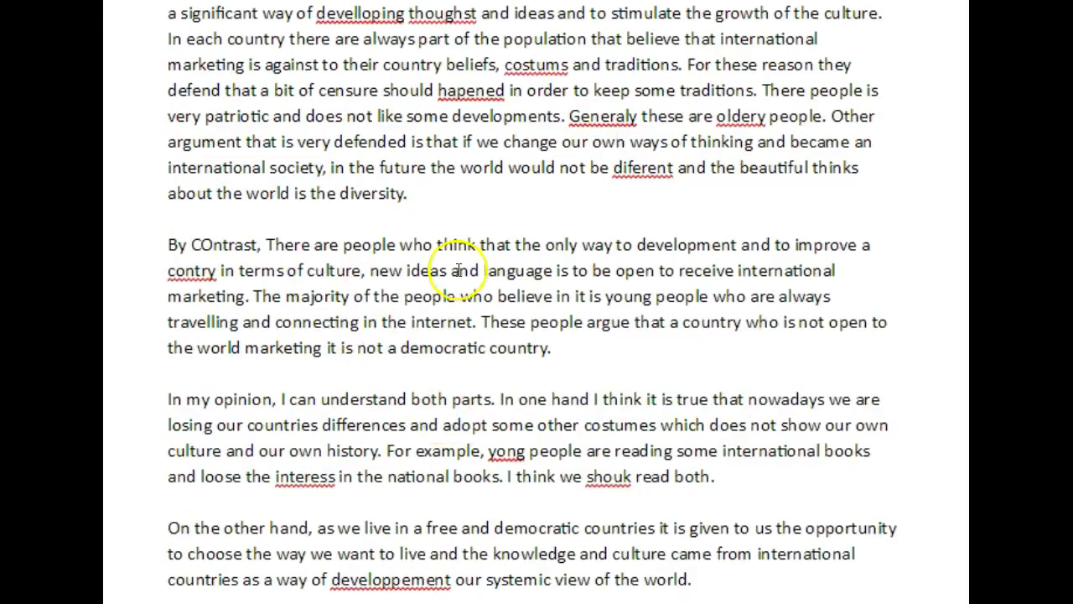
{"action": "scroll", "coordinate": [441, 417], "scroll_direction": "down", "scroll_amount": 2}
{"action": "scroll", "coordinate": [442, 416], "scroll_direction": "up", "scroll_amount": 2}
{"action": "scroll", "coordinate": [441, 417], "scroll_direction": "down", "scroll_amount": 2}
Add a 'BODY PARAGRAPH' heading below the INTRO list
{"action": "left_click", "coordinate": [493, 276]}
{"action": "key", "text": "Return"}
{"action": "key", "text": "Return"}
{"action": "type", "text": "BODY PARAGRAPH"}
{"action": "key", "text": "Return"}
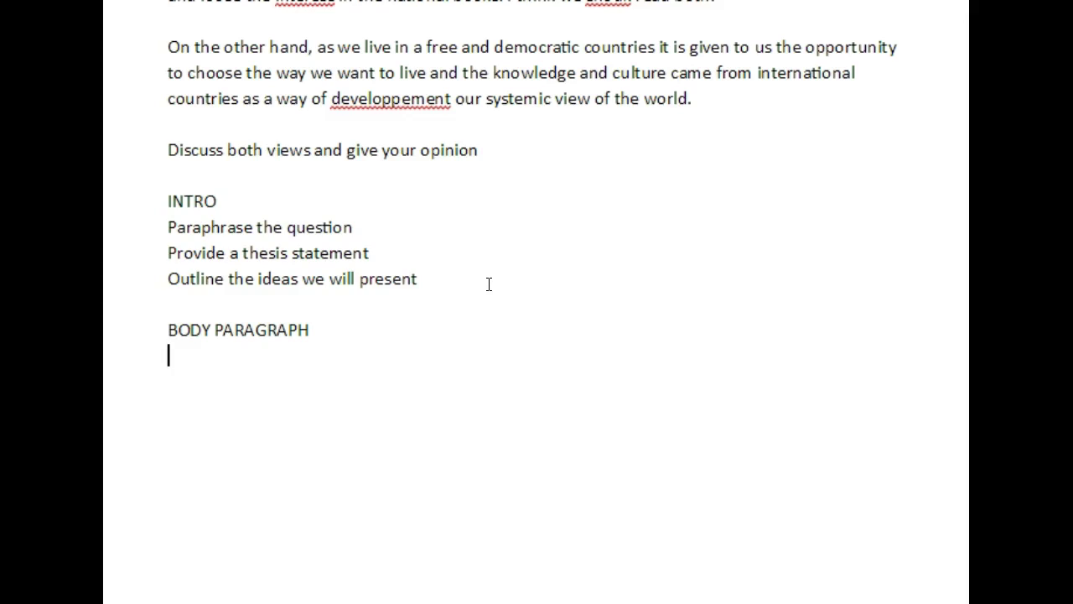
List 'Introduce (Generally)', 'Expand (Specifics)', 'Support (Example)' and 'Explain (The point)' under it
{"action": "type", "text": "Introduc"}
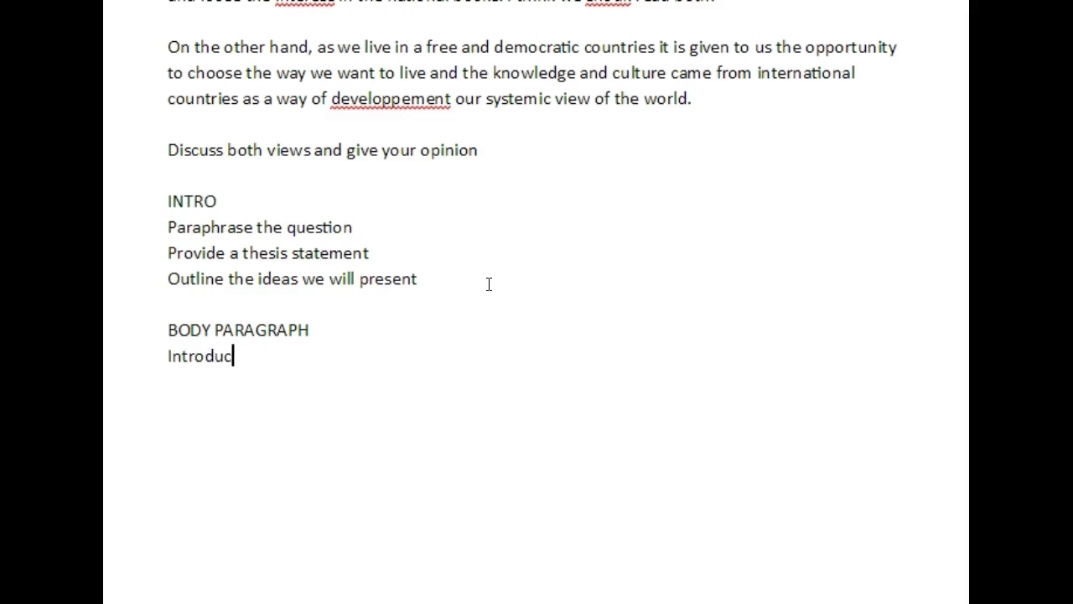
{"action": "type", "text": "e (Generally)"}
{"action": "key", "text": "Return"}
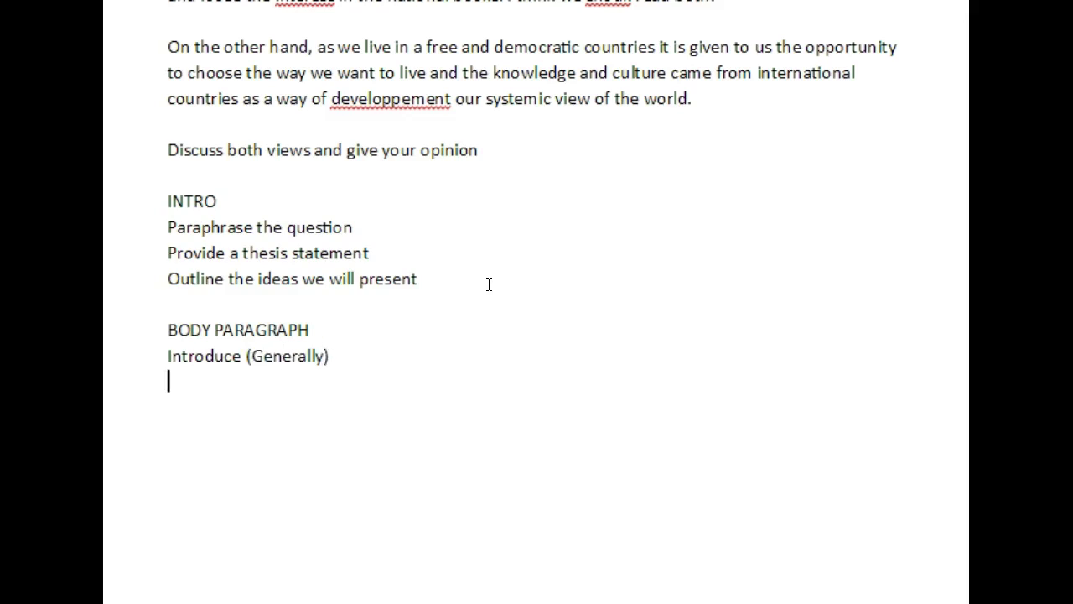
{"action": "type", "text": "Expand ("}
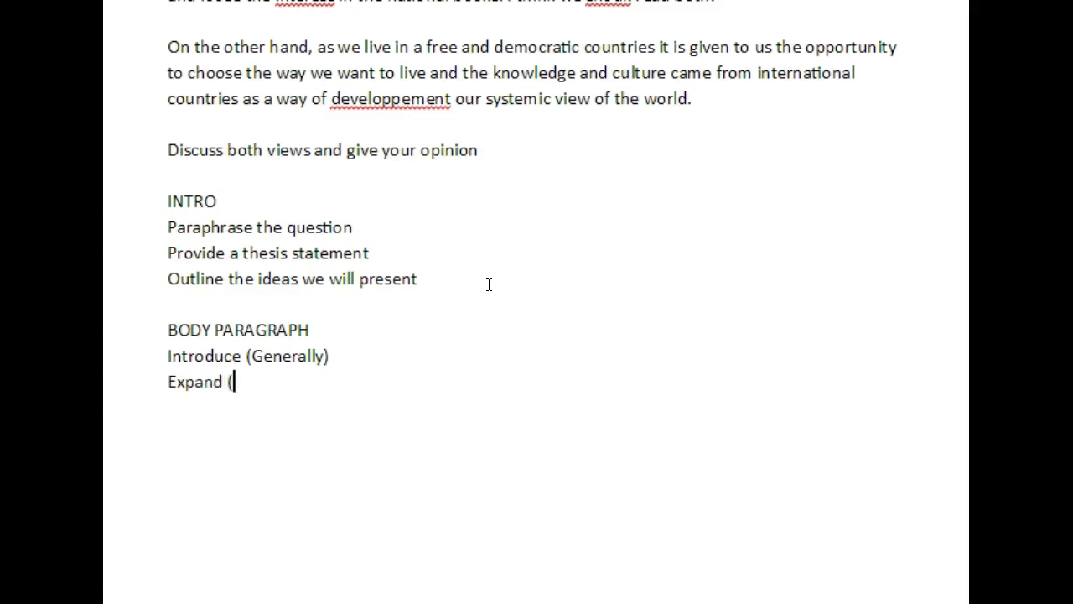
{"action": "type", "text": "Specifics)"}
{"action": "key", "text": "Return"}
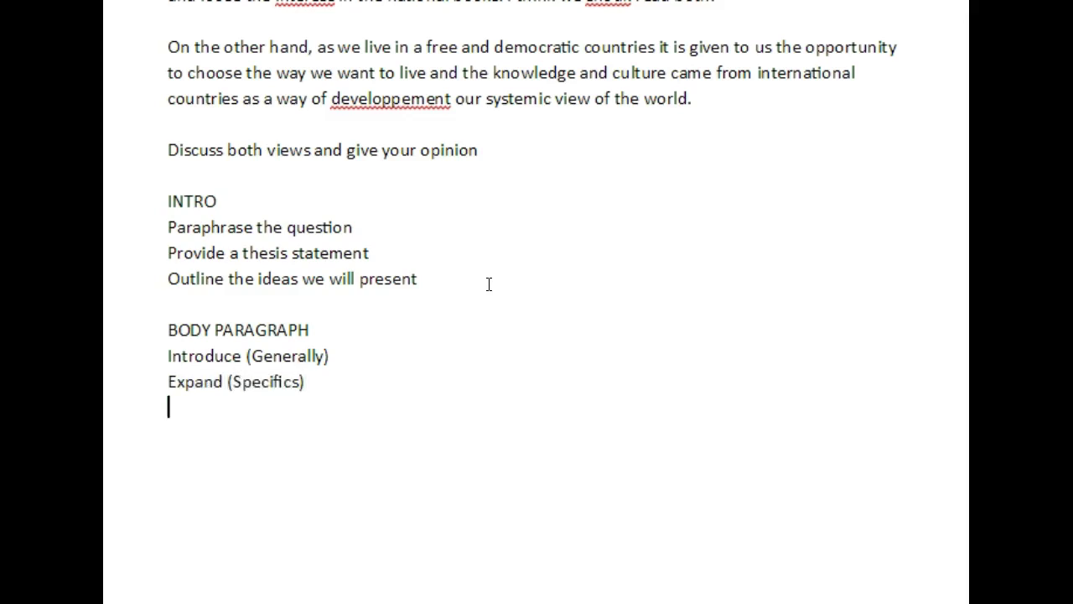
{"action": "type", "text": "Suppo"}
{"action": "type", "text": "er"}
{"action": "key", "text": "BackSpace"}
{"action": "key", "text": "BackSpace"}
{"action": "type", "text": "rt "}
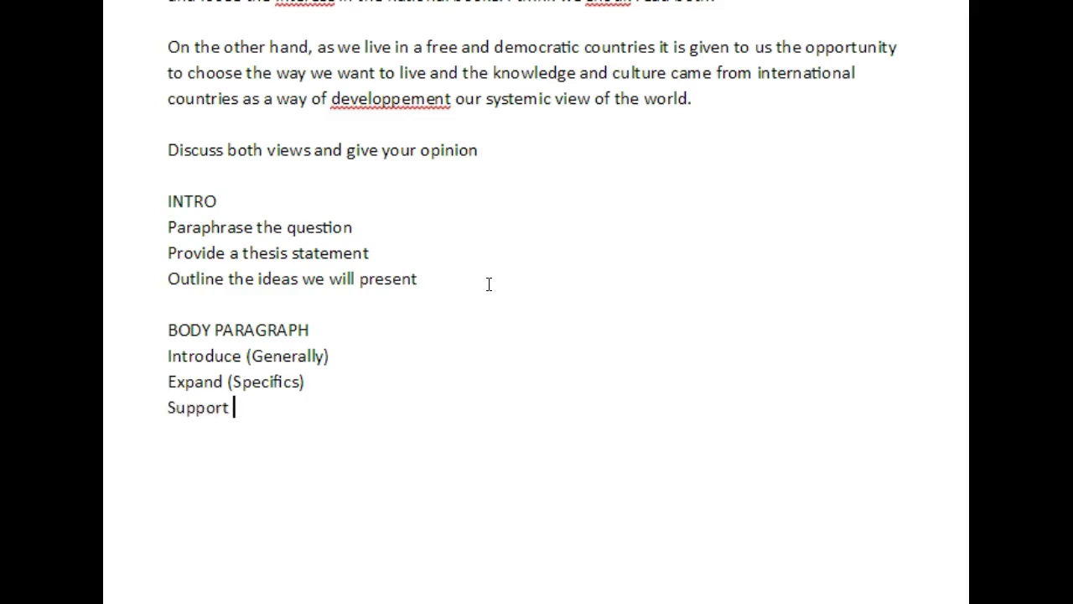
{"action": "type", "text": "(Example)"}
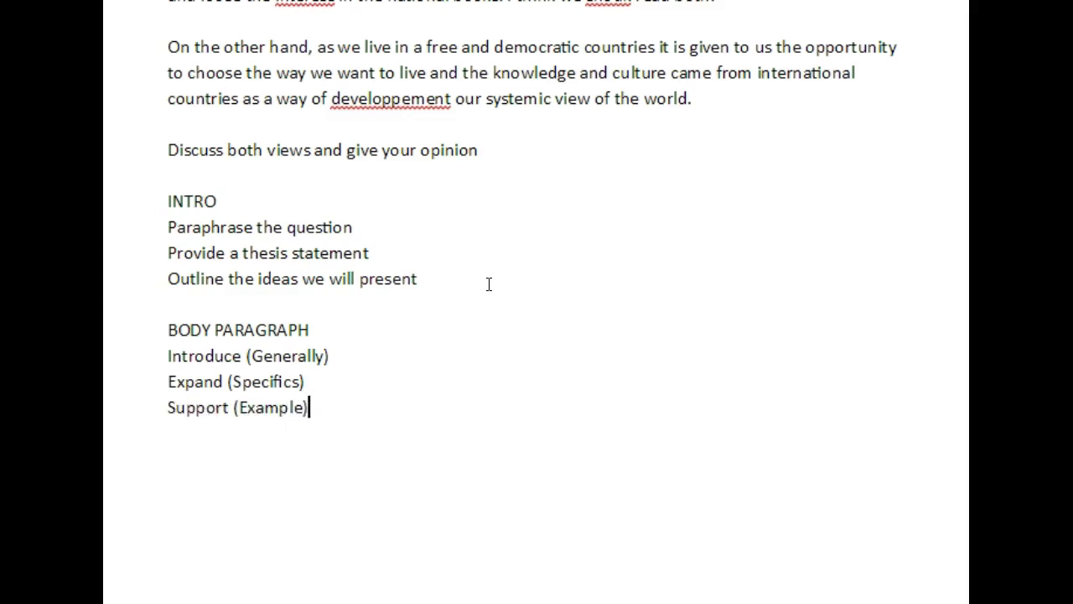
{"action": "key", "text": "Return"}
{"action": "type", "text": "Explain ("}
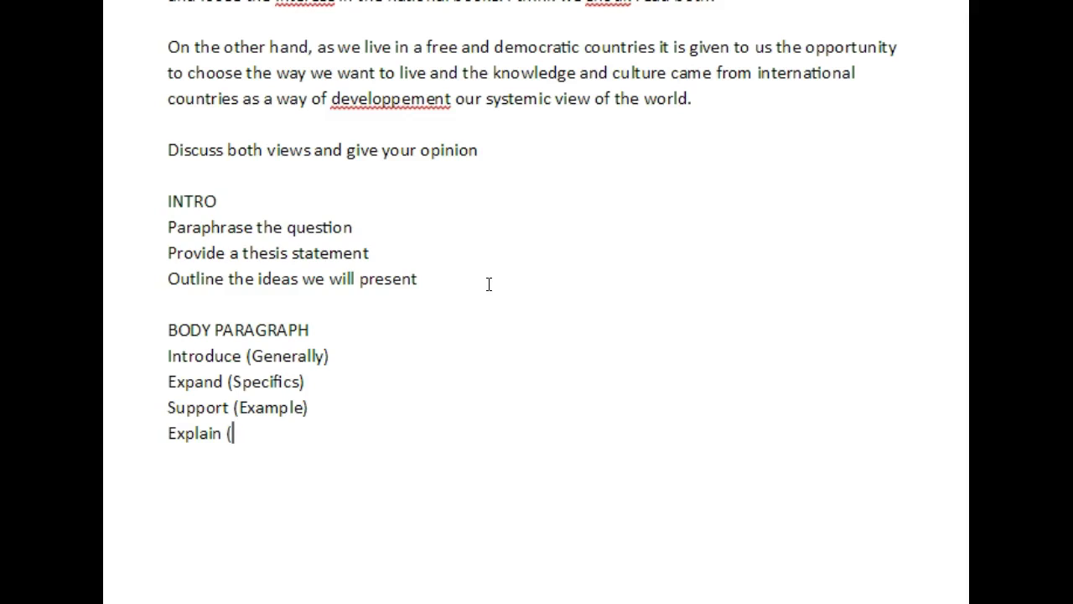
{"action": "type", "text": "The point)"}
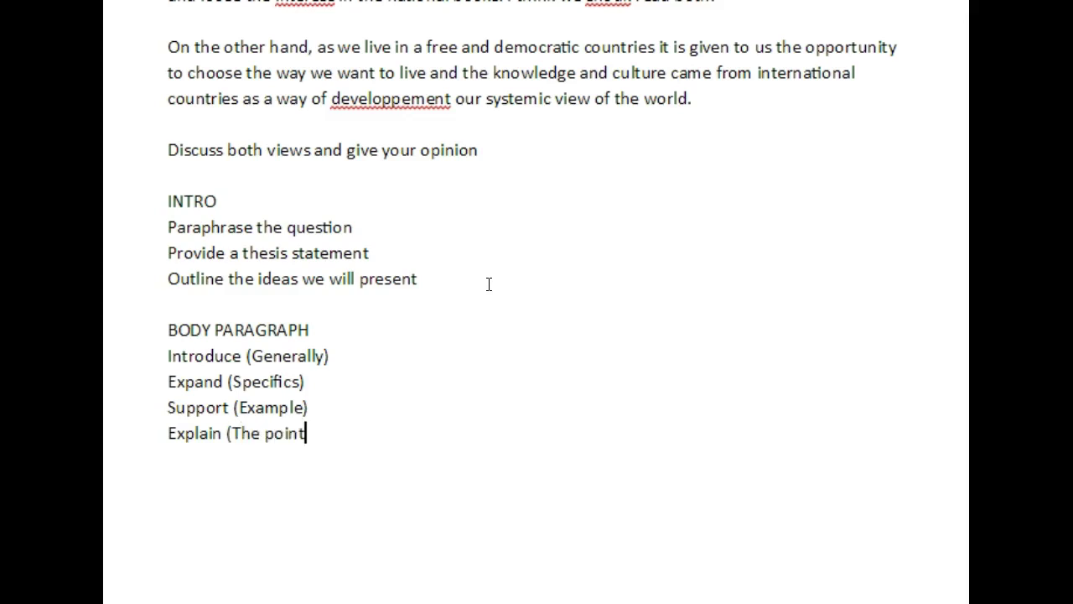
{"action": "key", "text": "Return"}
{"action": "key", "text": "Return"}
Add the note 'Repeat for body paragraph 2' and a 'CONCLUDE' heading on a new page
{"action": "type", "text": "Repeat for boy"}
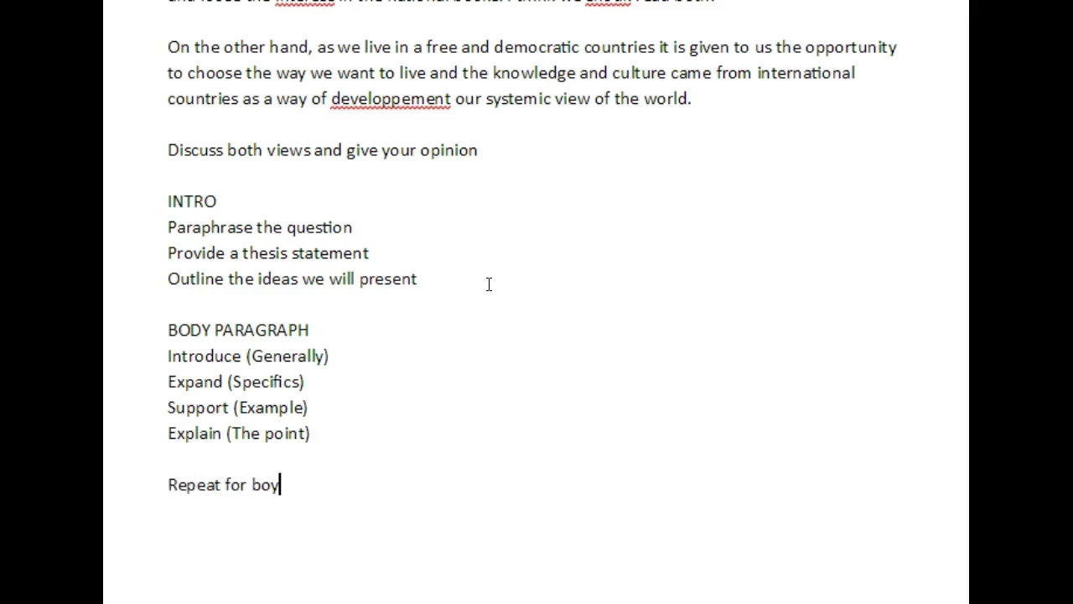
{"action": "key", "text": "BackSpace"}
{"action": "type", "text": "dy paragraph 2"}
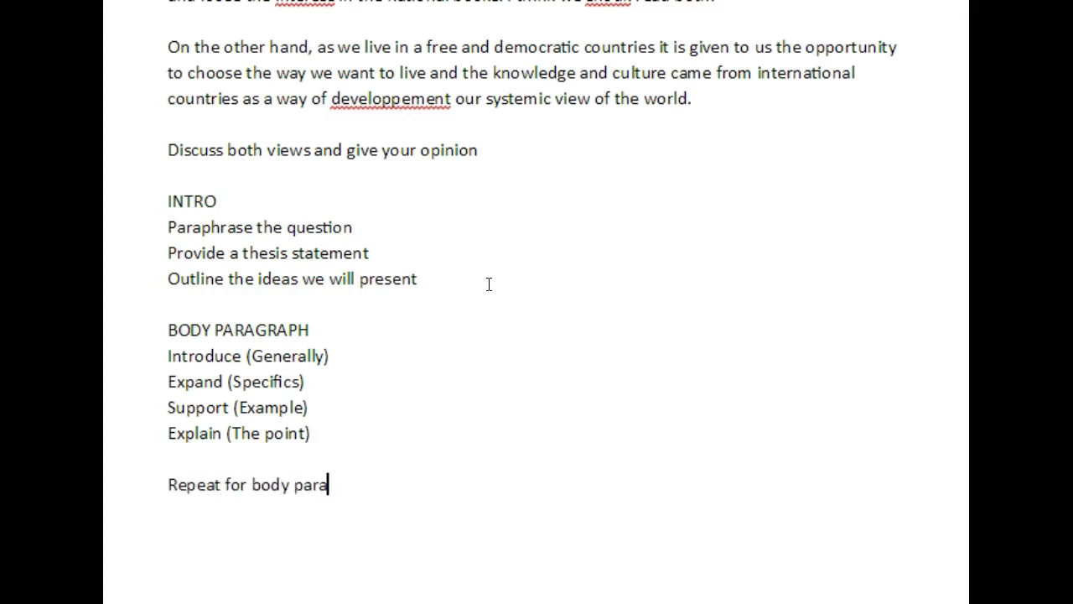
{"action": "key", "text": "Return"}
{"action": "key", "text": "Return"}
{"action": "key", "text": "BackSpace"}
{"action": "key", "text": "BackSpace"}
{"action": "key", "text": "Return"}
{"action": "key", "text": "Return"}
{"action": "type", "text": "CONCLUDE"}
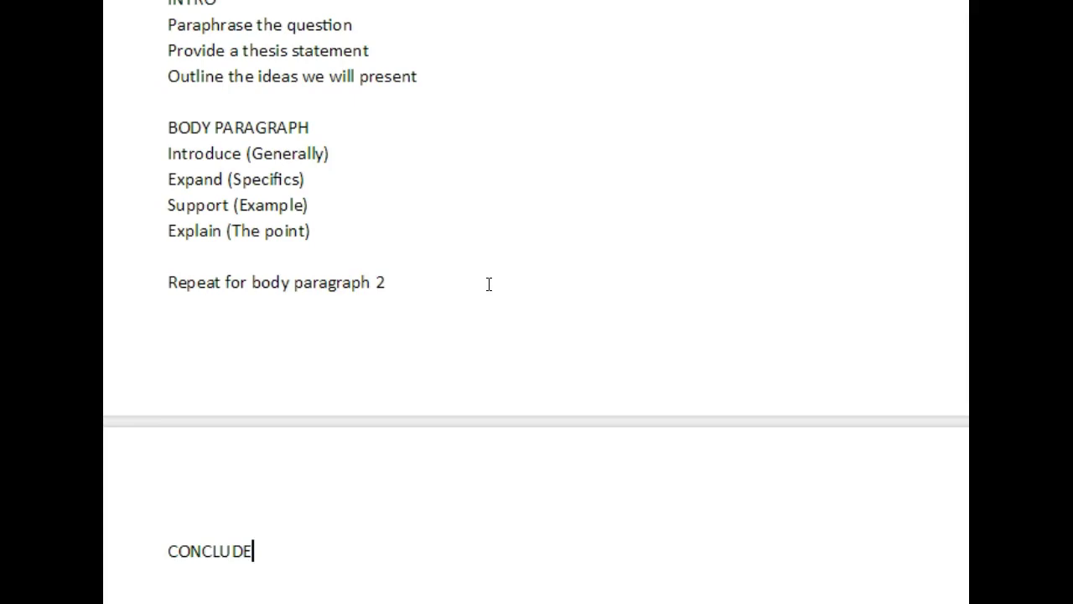
{"action": "scroll", "coordinate": [489, 283], "scroll_direction": "up", "scroll_amount": 3}
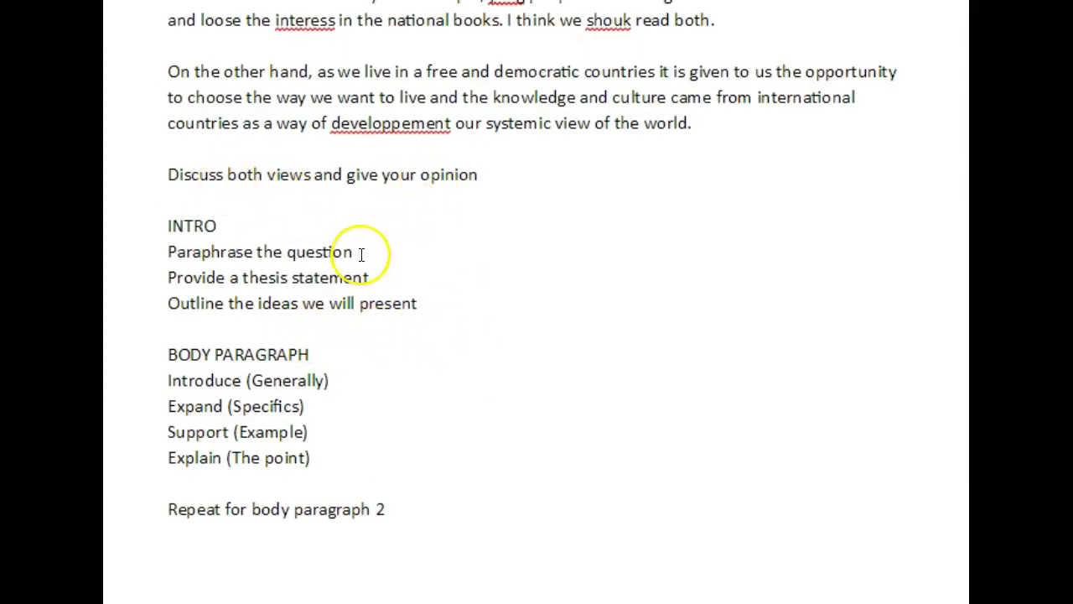
{"action": "left_click", "coordinate": [133, 252]}
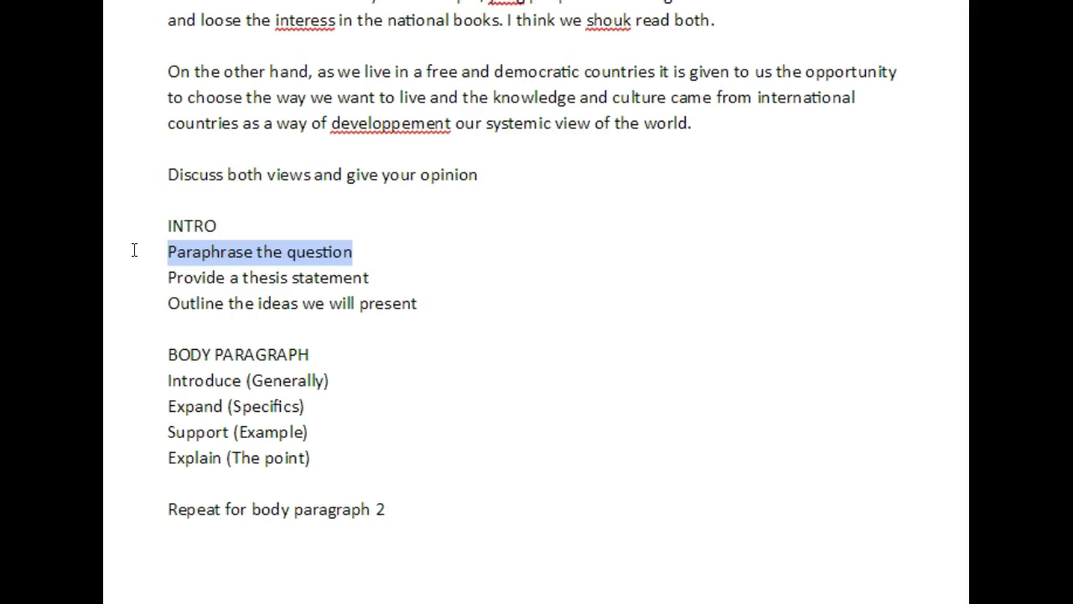
{"action": "left_click_drag", "start_coordinate": [157, 250], "coordinate": [282, 257]}
{"action": "left_click_drag", "start_coordinate": [378, 252], "coordinate": [143, 295]}
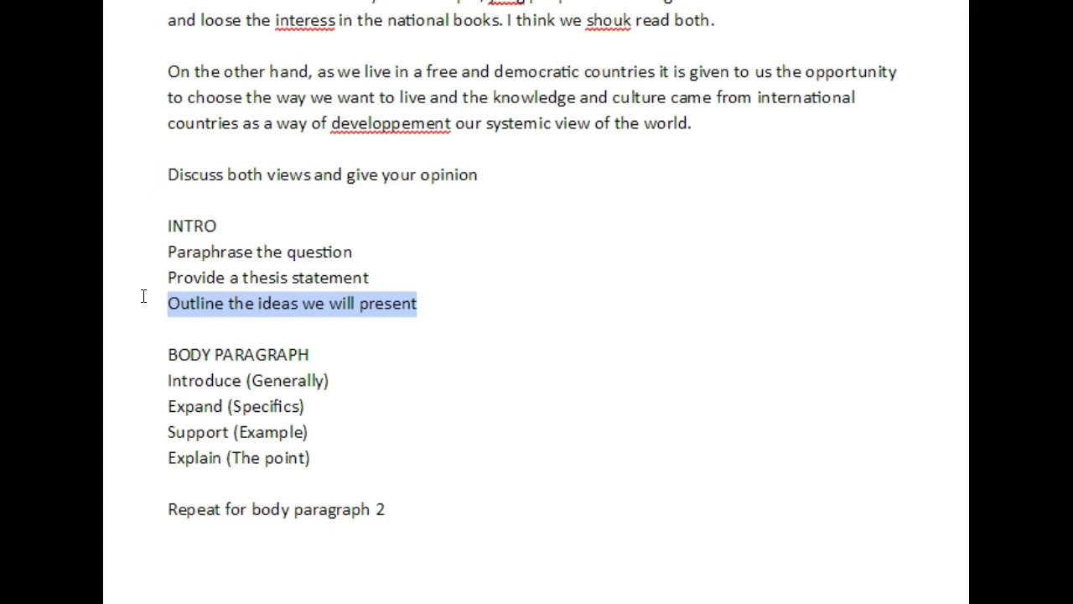
{"action": "left_click_drag", "start_coordinate": [420, 304], "coordinate": [156, 275]}
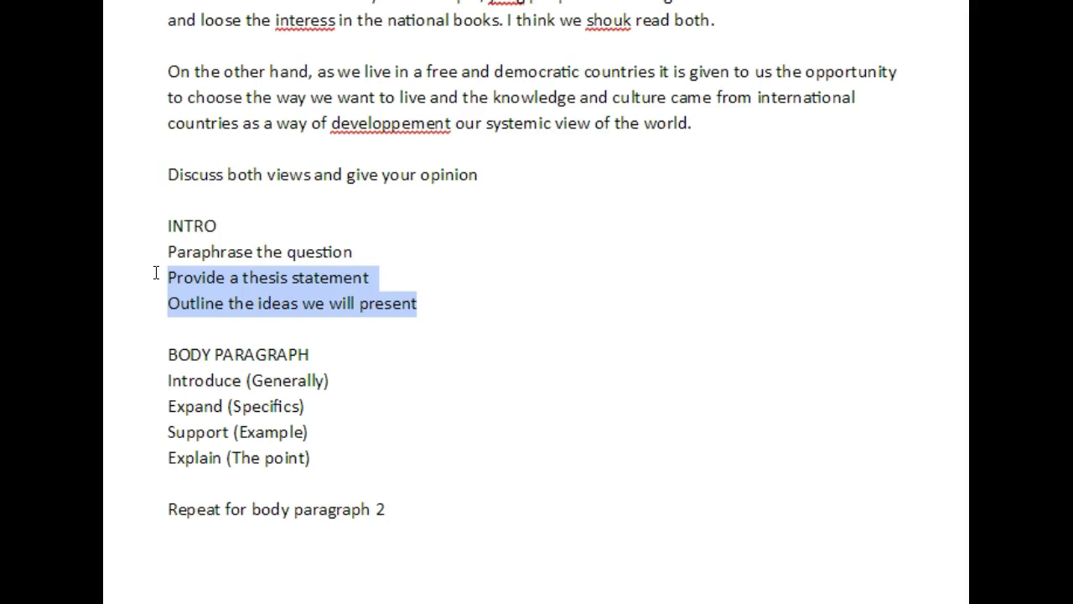
{"action": "left_click", "coordinate": [158, 291]}
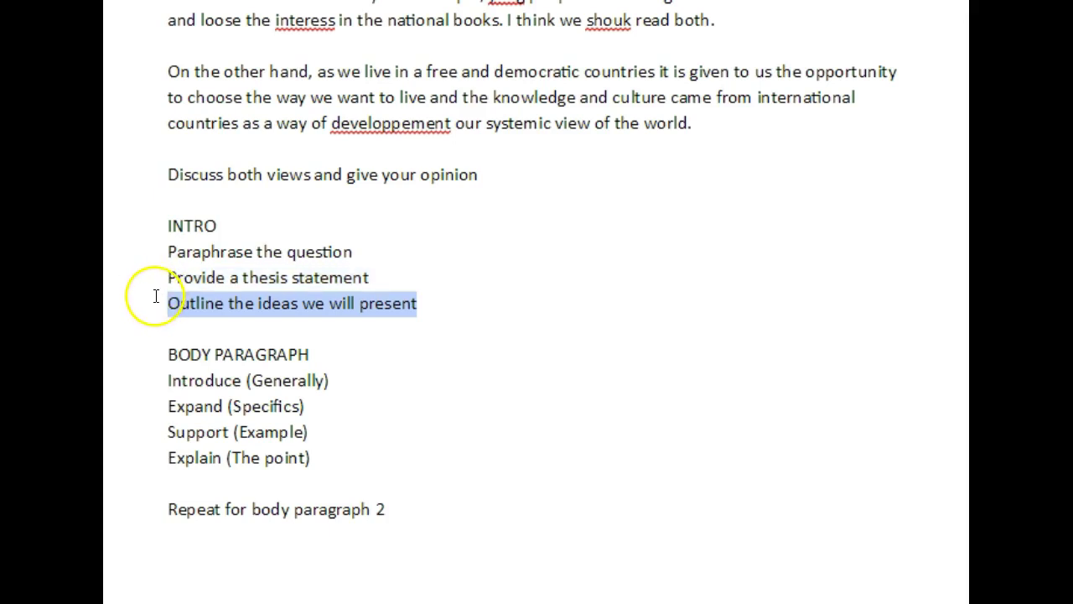
{"action": "left_click_drag", "start_coordinate": [155, 293], "coordinate": [151, 299]}
{"action": "left_click", "coordinate": [151, 299]}
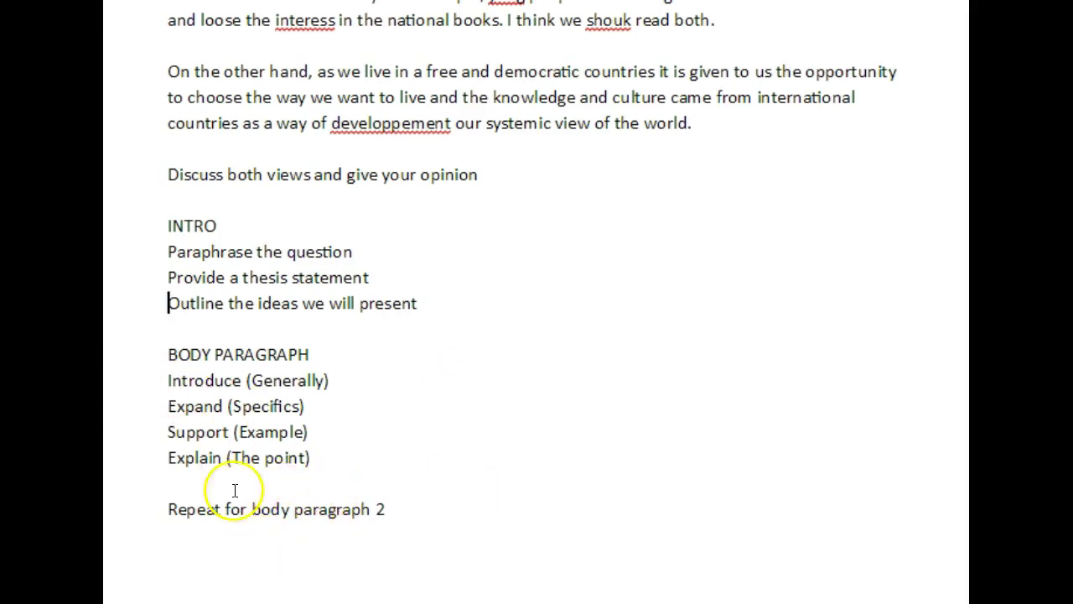
{"action": "left_click_drag", "start_coordinate": [223, 419], "coordinate": [147, 355]}
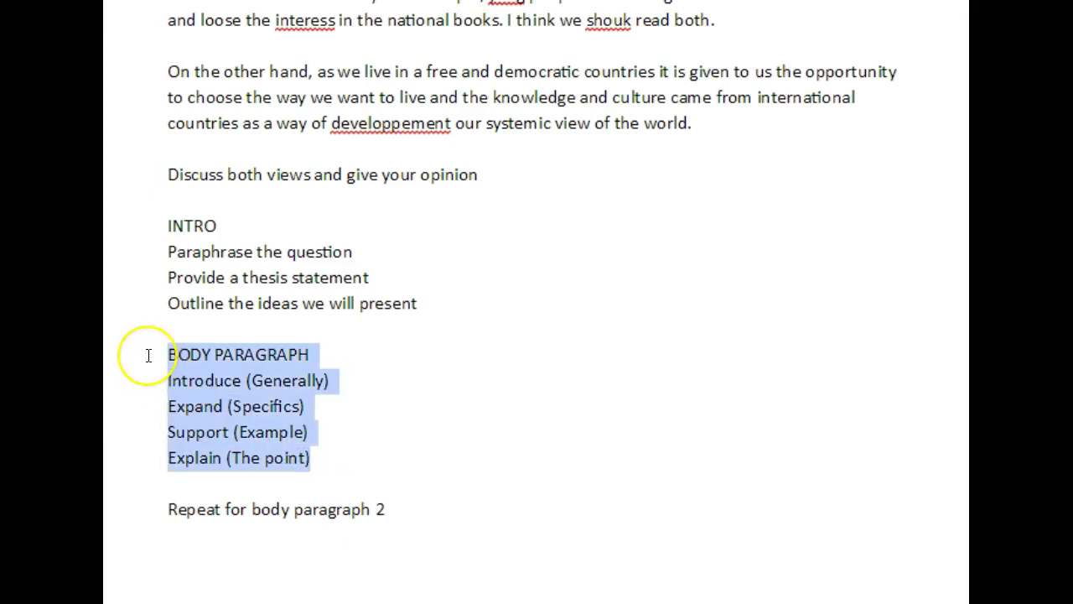
{"action": "left_click", "coordinate": [148, 356]}
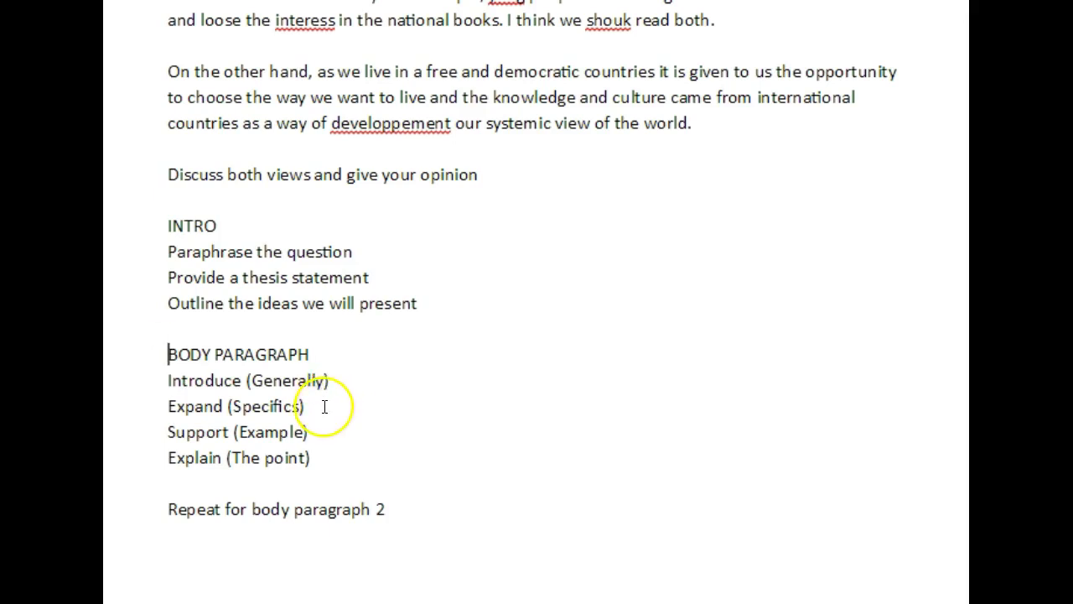
{"action": "left_click_drag", "start_coordinate": [408, 506], "coordinate": [139, 510]}
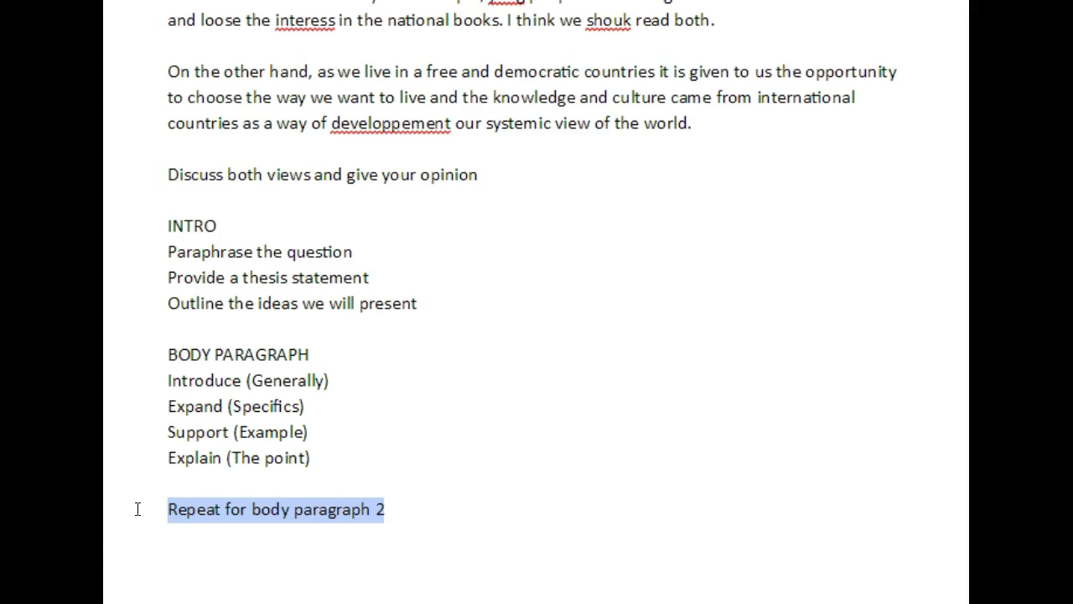
{"action": "key", "text": "Left"}
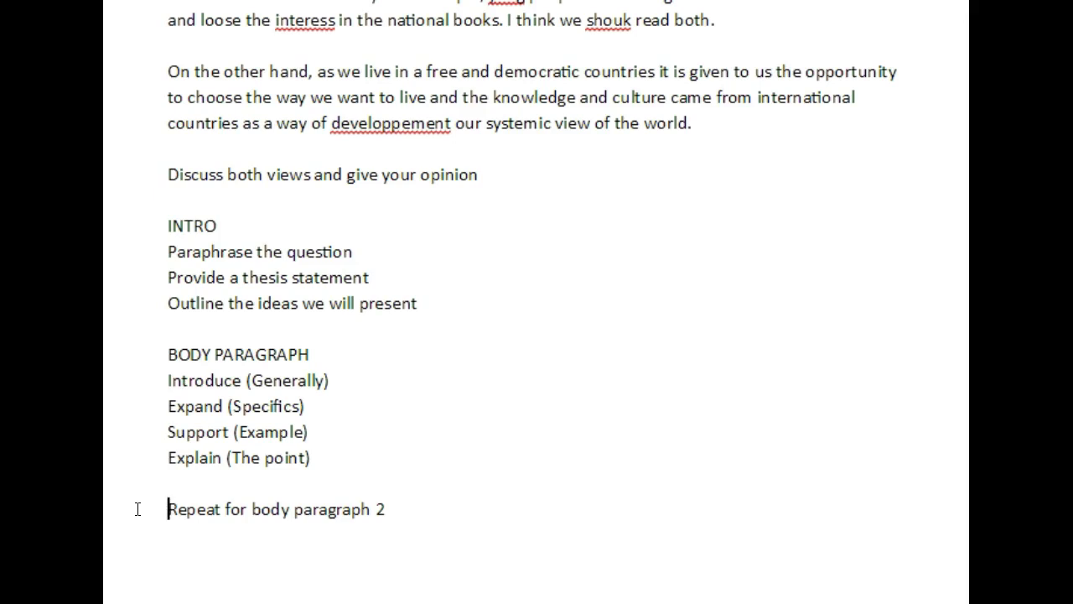
{"action": "left_click", "coordinate": [217, 524]}
{"action": "left_click", "coordinate": [290, 538]}
Scroll up to the top of the essay to show its misspelled opening paragraph
{"action": "scroll", "coordinate": [195, 375], "scroll_direction": "up", "scroll_amount": 7}
{"action": "scroll", "coordinate": [460, 315], "scroll_direction": "down", "scroll_amount": 3}
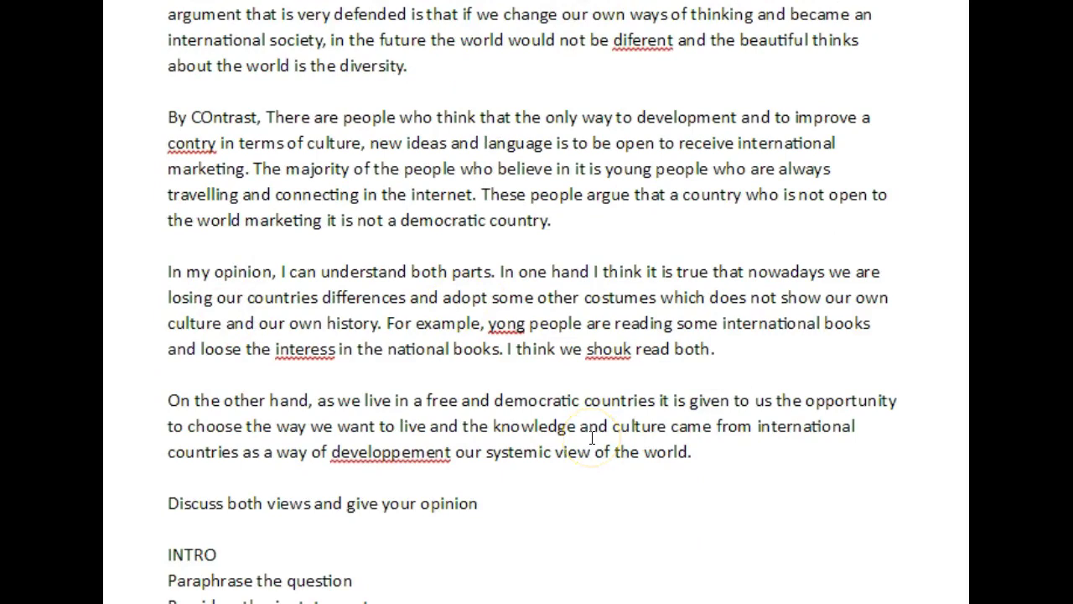
{"action": "scroll", "coordinate": [592, 436], "scroll_direction": "up", "scroll_amount": 1}
{"action": "scroll", "coordinate": [559, 249], "scroll_direction": "up", "scroll_amount": 2}
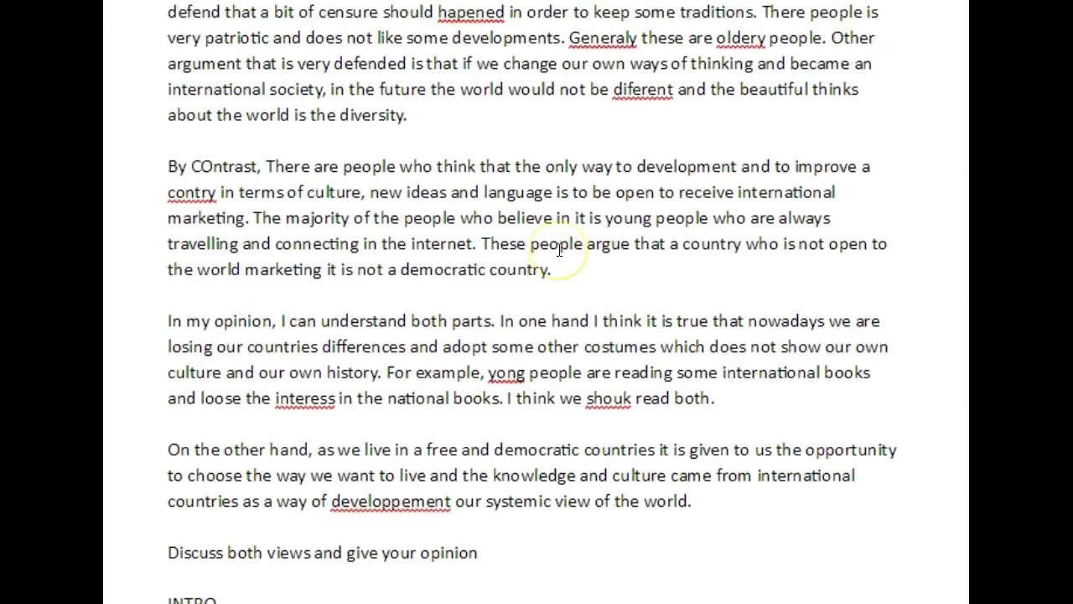
{"action": "scroll", "coordinate": [560, 249], "scroll_direction": "down", "scroll_amount": 1}
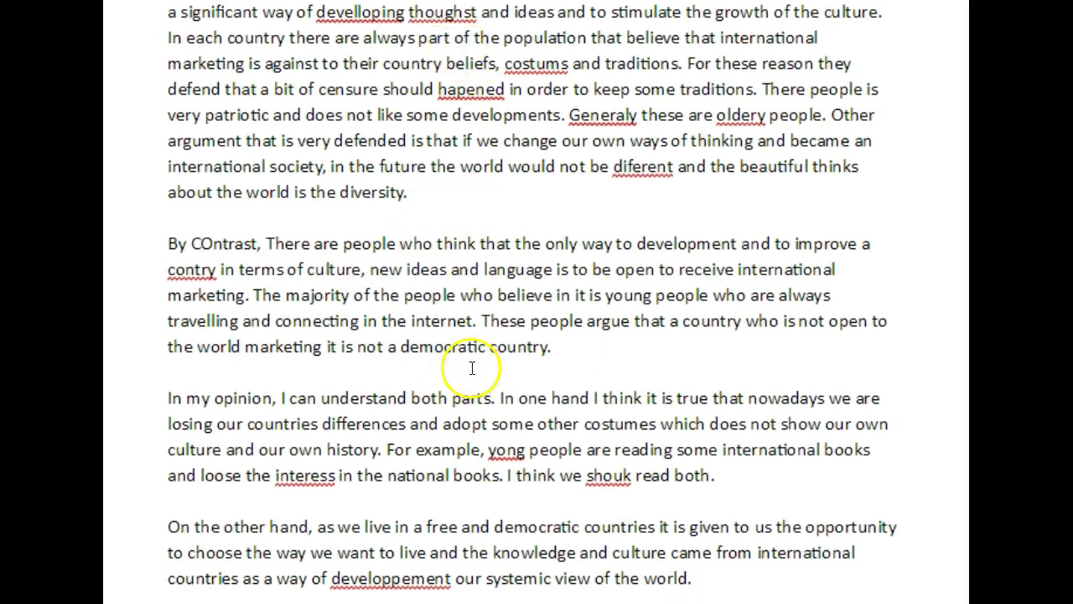
{"action": "scroll", "coordinate": [467, 364], "scroll_direction": "up", "scroll_amount": 1}
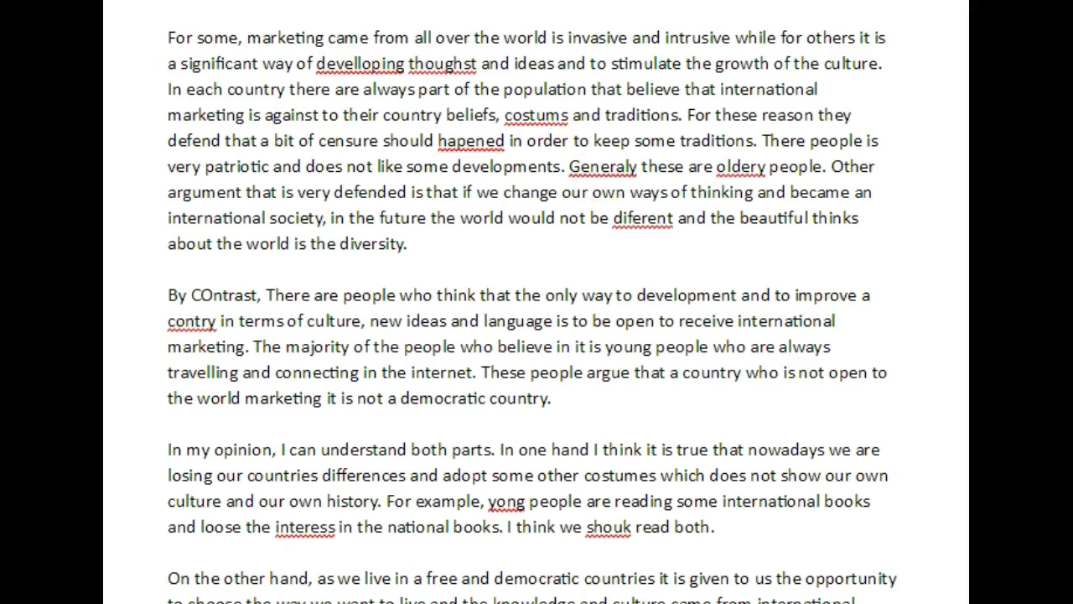
Correct 'devellopping', 'thoughst' and 'costums' to developing, thoughts and customs
{"action": "left_click", "coordinate": [361, 65]}
{"action": "key", "text": "BackSpace"}
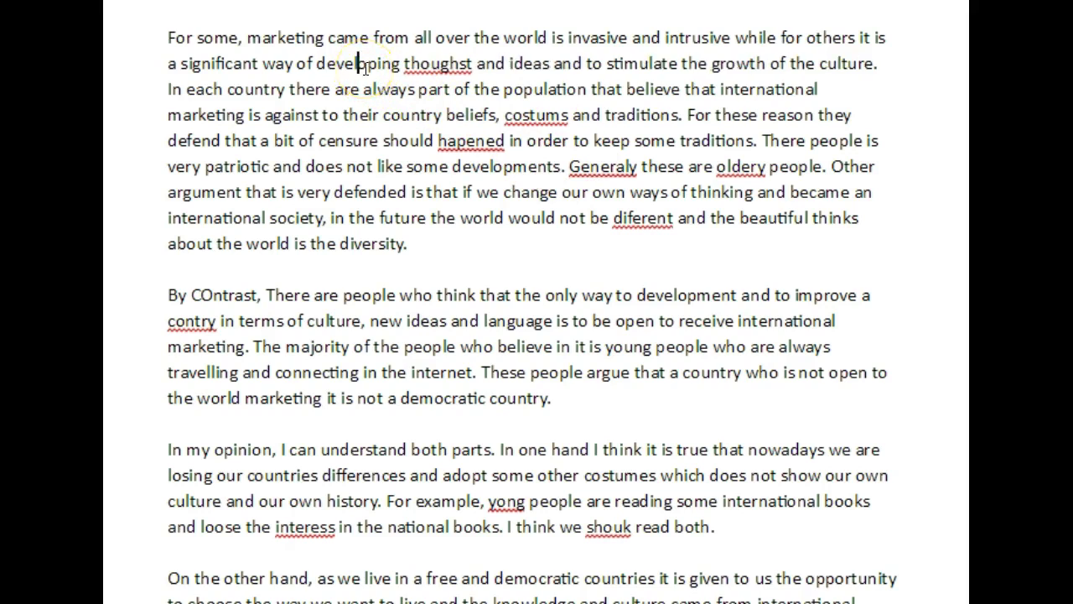
{"action": "left_click", "coordinate": [466, 65]}
{"action": "key", "text": "BackSpace"}
{"action": "key", "text": "Right"}
{"action": "type", "text": "s"}
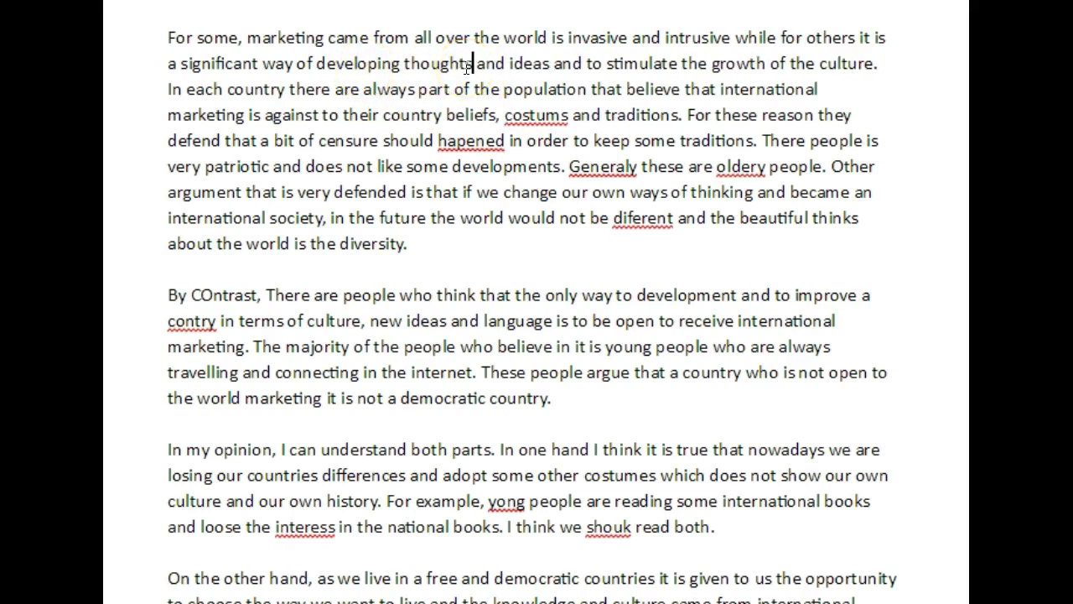
{"action": "left_click", "coordinate": [548, 115]}
{"action": "key", "text": "BackSpace"}
{"action": "type", "text": "o"}
{"action": "key", "text": "Left"}
{"action": "key", "text": "Left"}
{"action": "key", "text": "Left"}
{"action": "key", "text": "BackSpace"}
{"action": "type", "text": "u"}
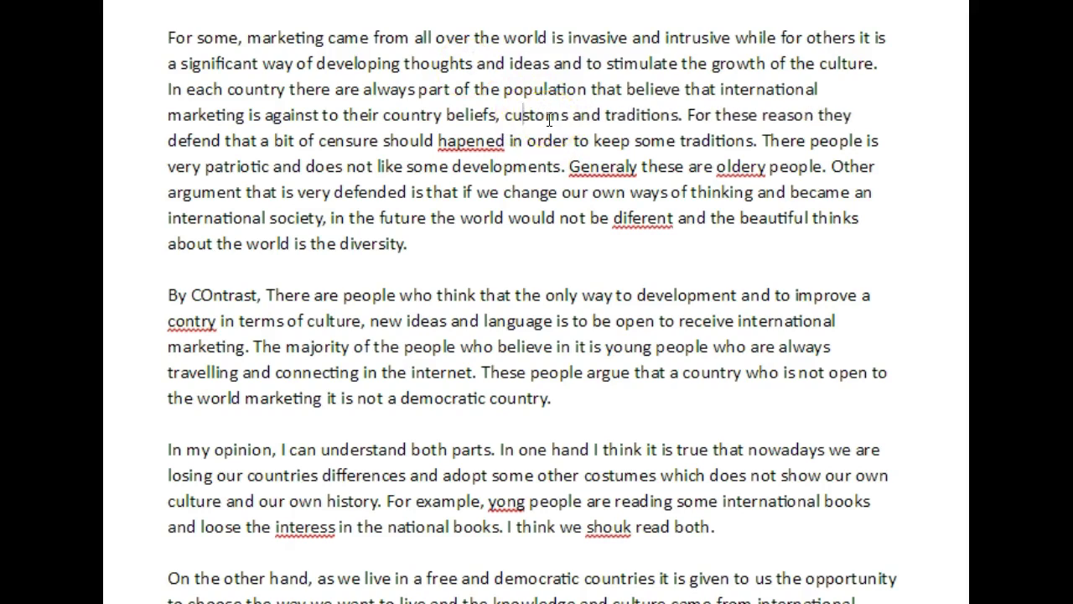
Correct 'hapened', 'Generaly', 'oldery' and 'diferent' to happened, Generally, elderly and different
{"action": "left_click", "coordinate": [468, 144]}
{"action": "type", "text": "p"}
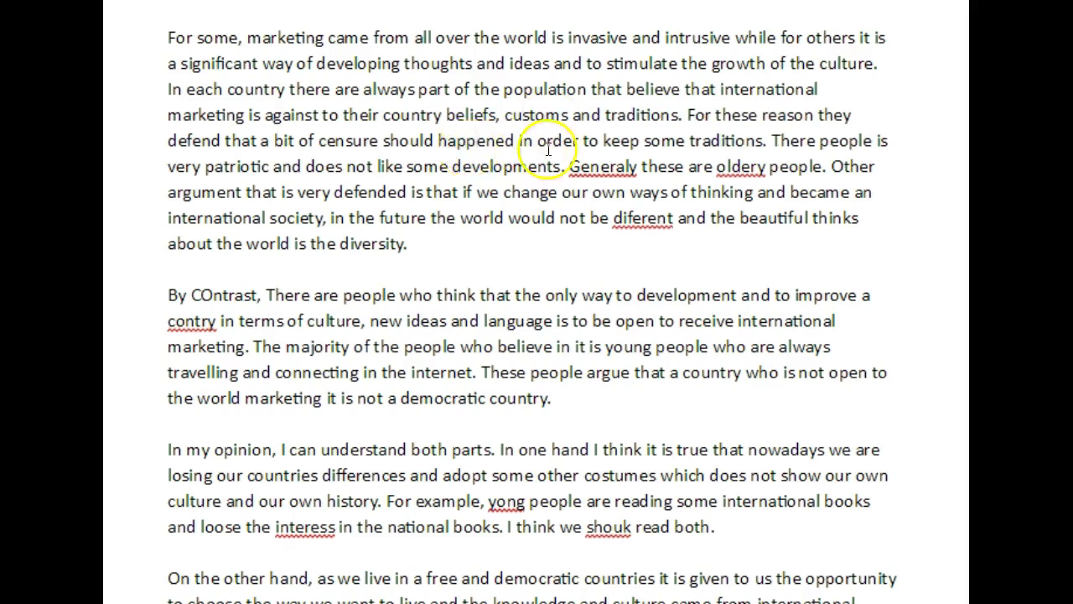
{"action": "left_click", "coordinate": [626, 166]}
{"action": "type", "text": "l"}
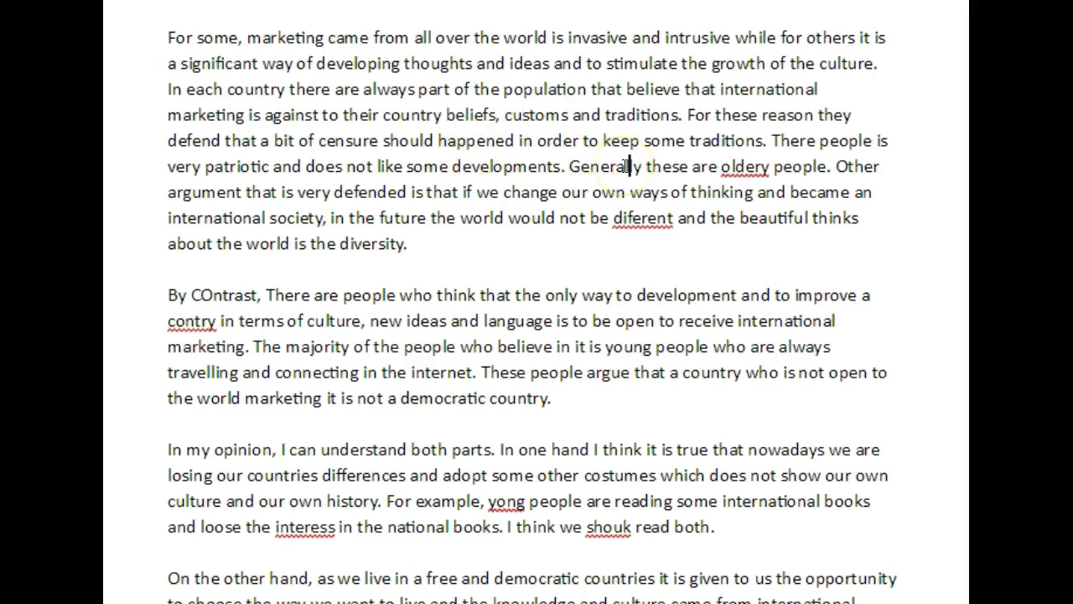
{"action": "left_click", "coordinate": [728, 168]}
{"action": "key", "text": "BackSpace"}
{"action": "type", "text": "e"}
{"action": "left_click", "coordinate": [634, 218]}
{"action": "type", "text": "f"}
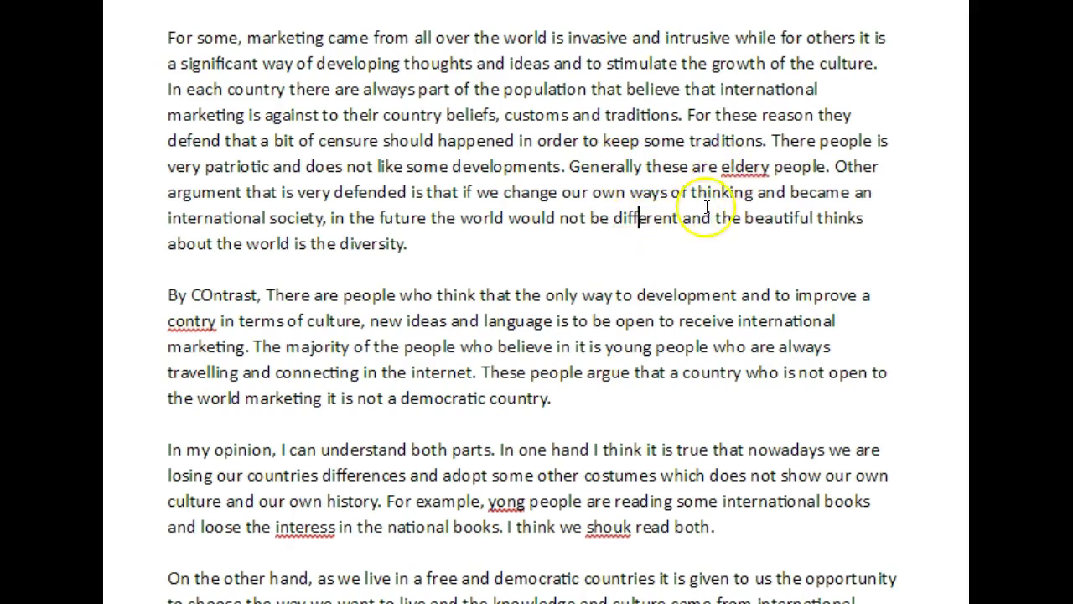
{"action": "left_click", "coordinate": [761, 168]}
{"action": "type", "text": "l"}
Correct 'contry' to country and begin fixing 'yong'
{"action": "left_click", "coordinate": [722, 246]}
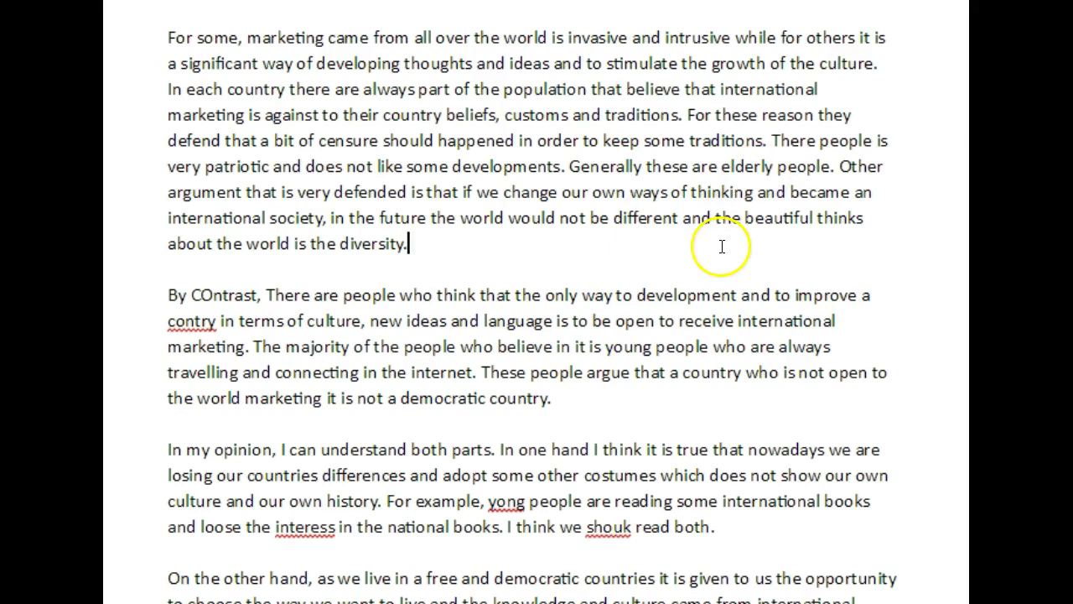
{"action": "left_click", "coordinate": [189, 323]}
{"action": "type", "text": "u"}
{"action": "left_click", "coordinate": [329, 345]}
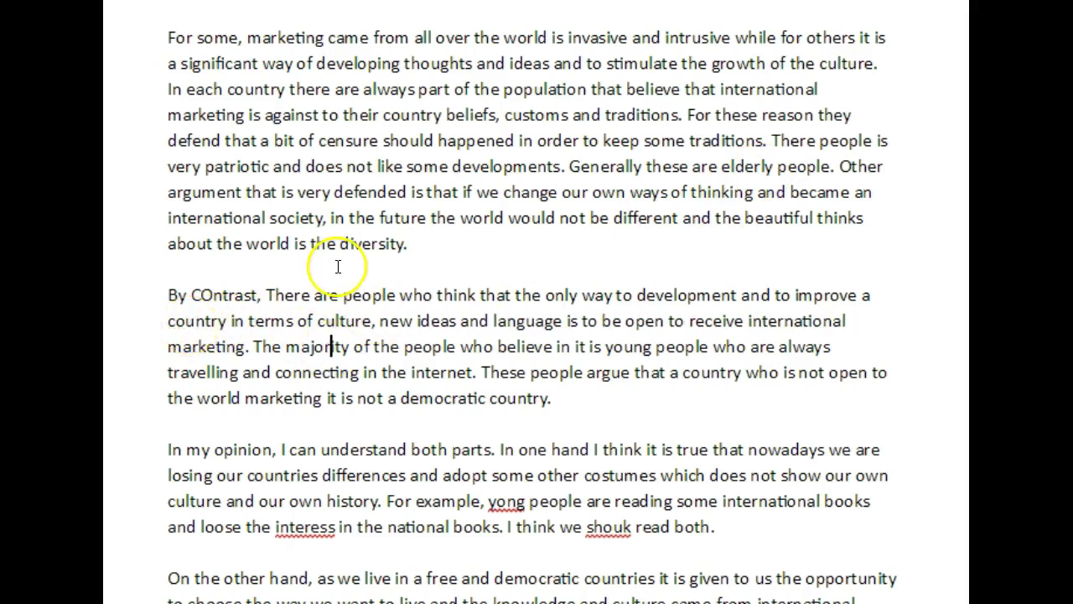
{"action": "left_click", "coordinate": [508, 501]}
Finish correcting 'yong' to young and change 'loose' to lose
{"action": "type", "text": "u"}
{"action": "scroll", "coordinate": [510, 506], "scroll_direction": "down", "scroll_amount": 3}
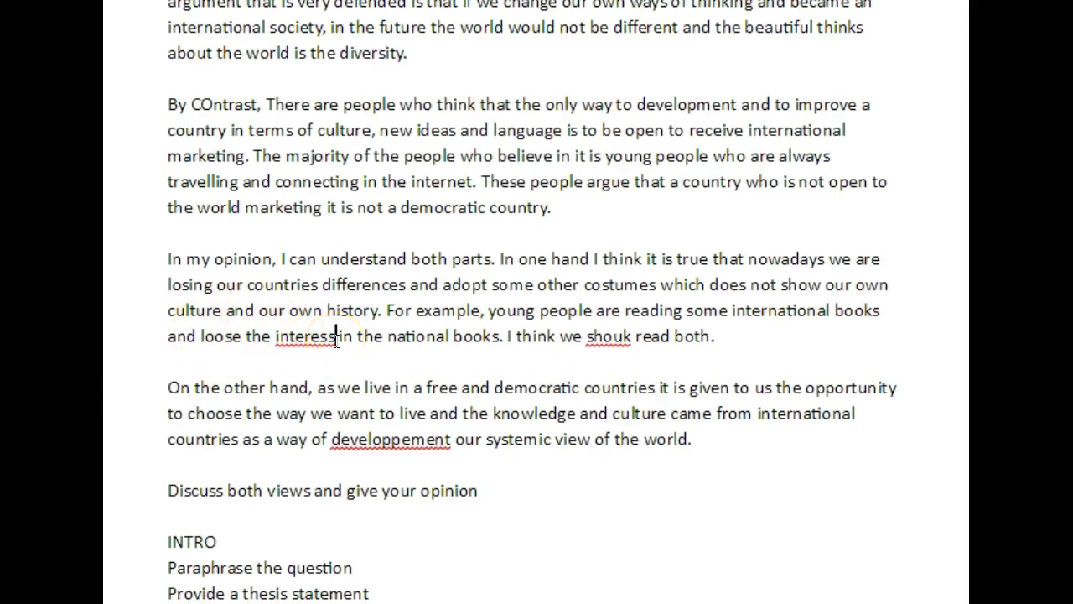
{"action": "left_click", "coordinate": [223, 336]}
{"action": "key", "text": "BackSpace"}
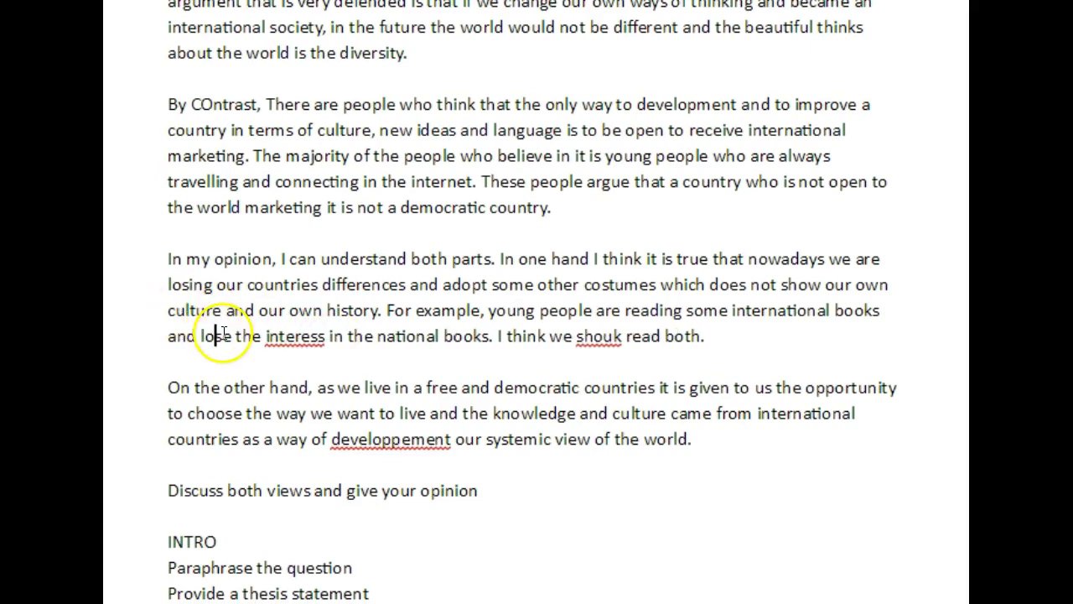
Correct 'interess', 'shouk' and 'developpement' to interest, should and development
{"action": "left_click", "coordinate": [327, 342]}
{"action": "key", "text": "BackSpace"}
{"action": "type", "text": "t"}
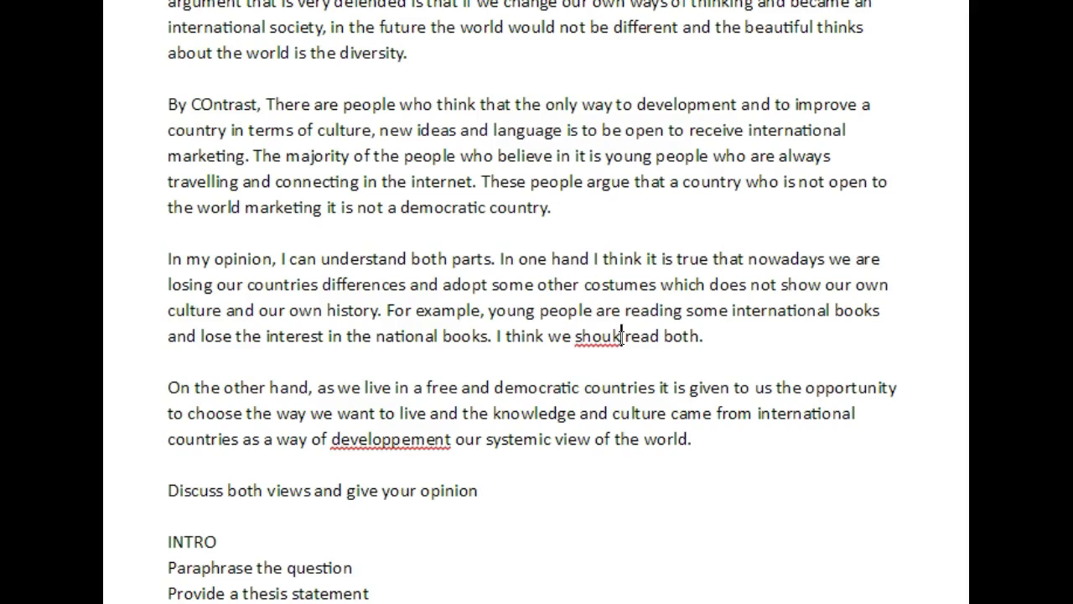
{"action": "key", "text": "BackSpace"}
{"action": "type", "text": "ld"}
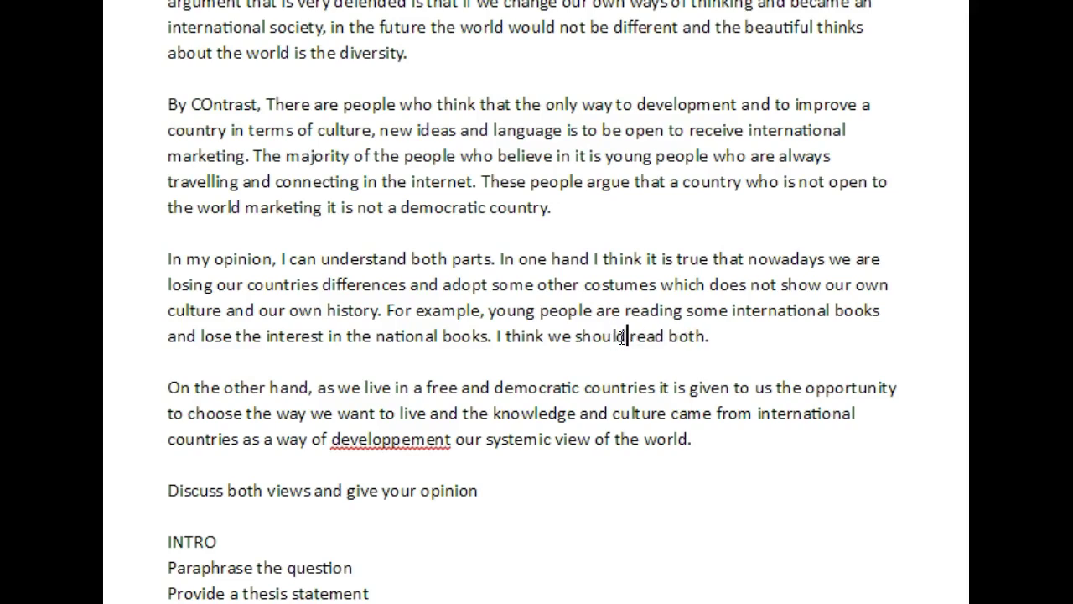
{"action": "left_click", "coordinate": [427, 444]}
{"action": "left_click", "coordinate": [399, 440]}
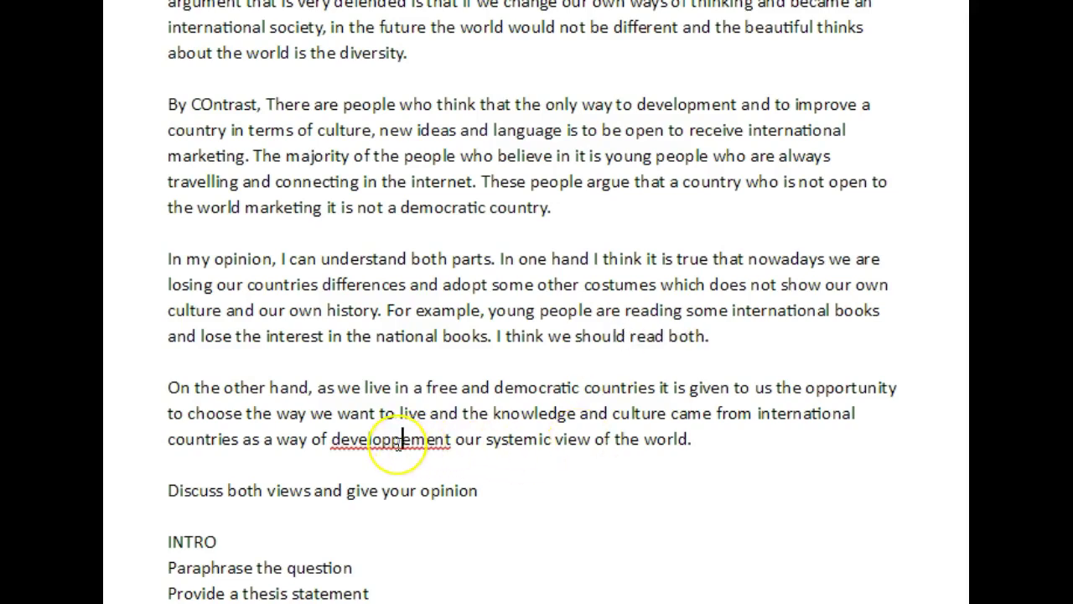
{"action": "key", "text": "Right"}
{"action": "key", "text": "BackSpace"}
{"action": "key", "text": "BackSpace"}
{"action": "left_click", "coordinate": [779, 413]}
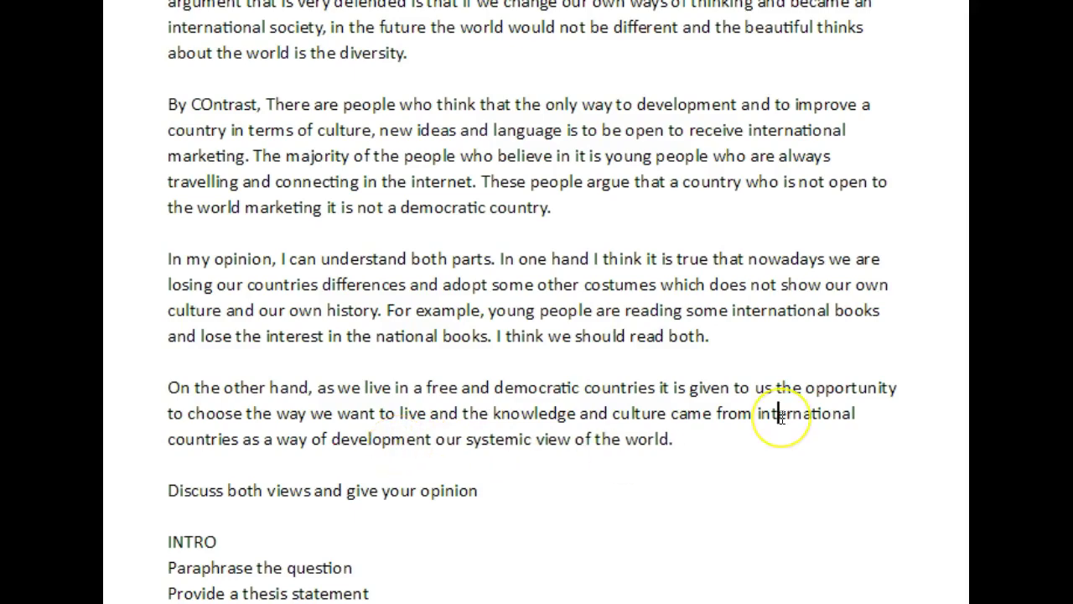